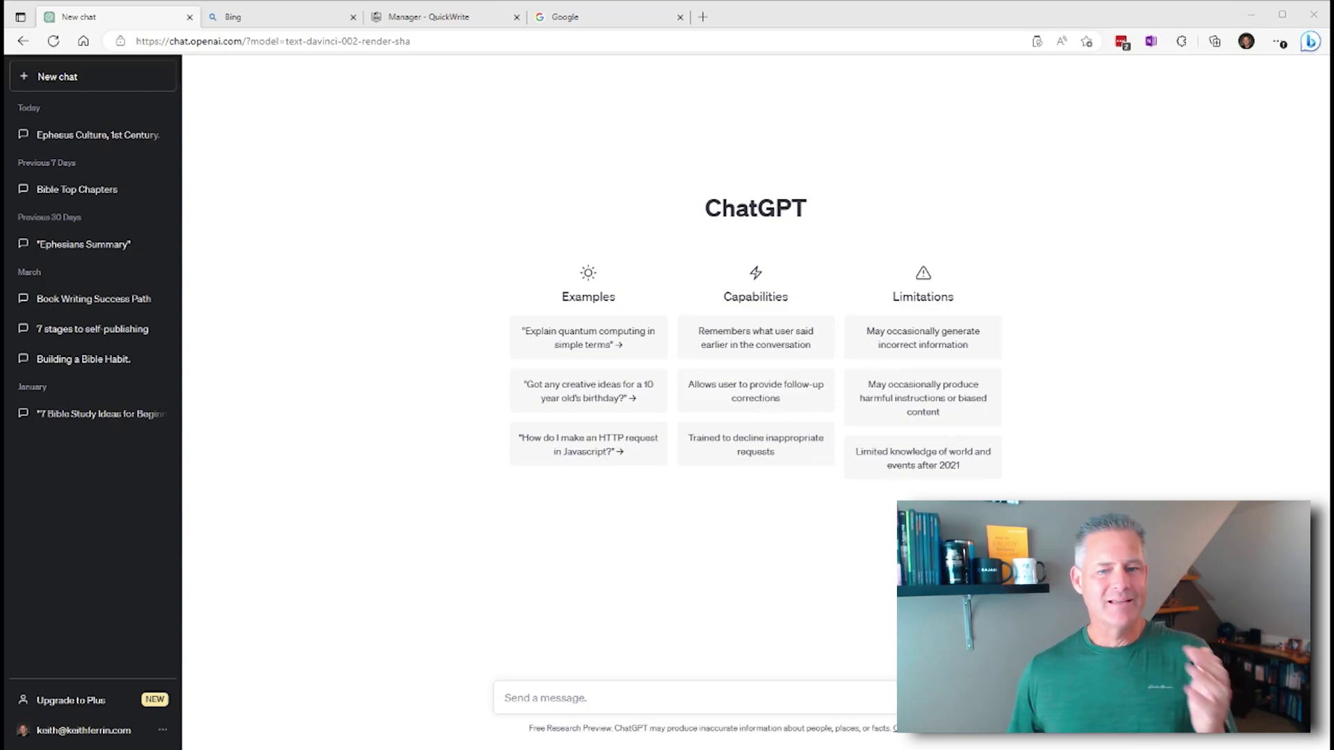
- Ask ChatGPT: 'Create a summary of the Book of James in the Bible'
{"action": "left_click", "coordinate": [762, 14]}
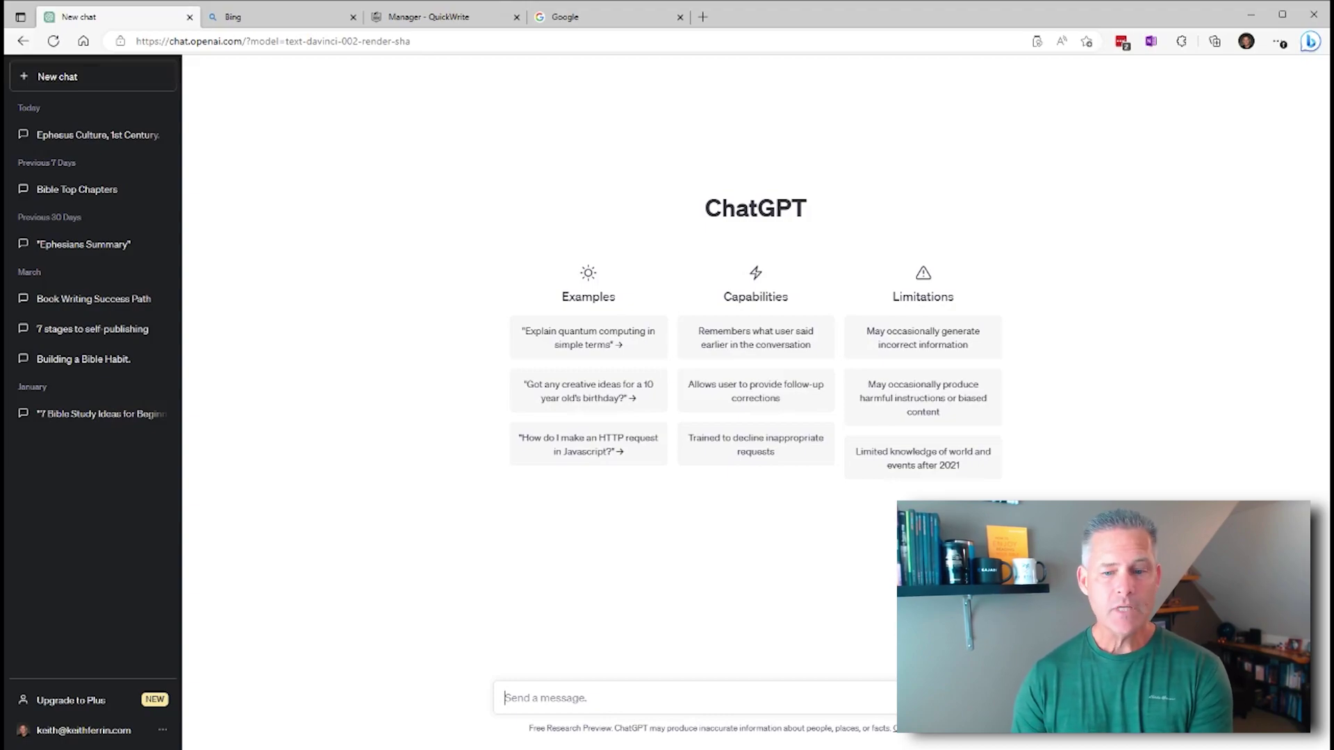
{"action": "type", "text": "Create a summary of the "}
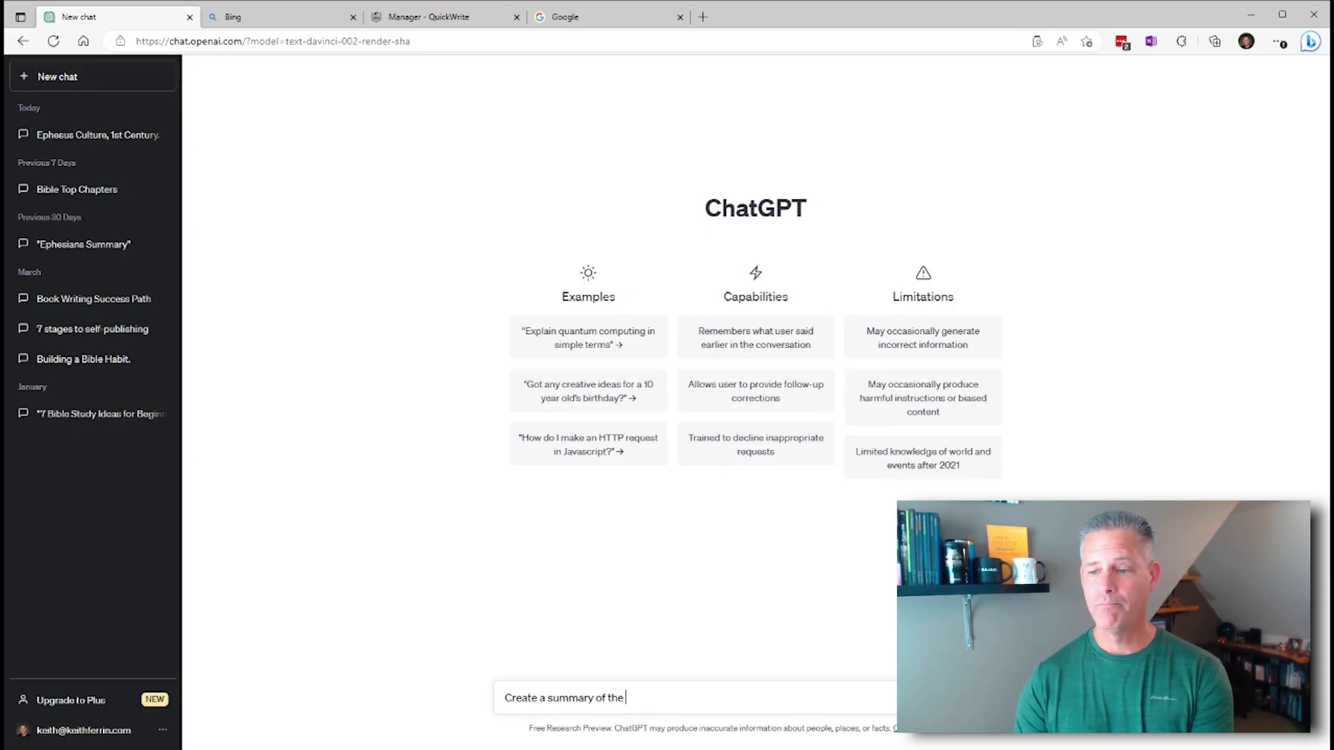
{"action": "type", "text": "Book of "}
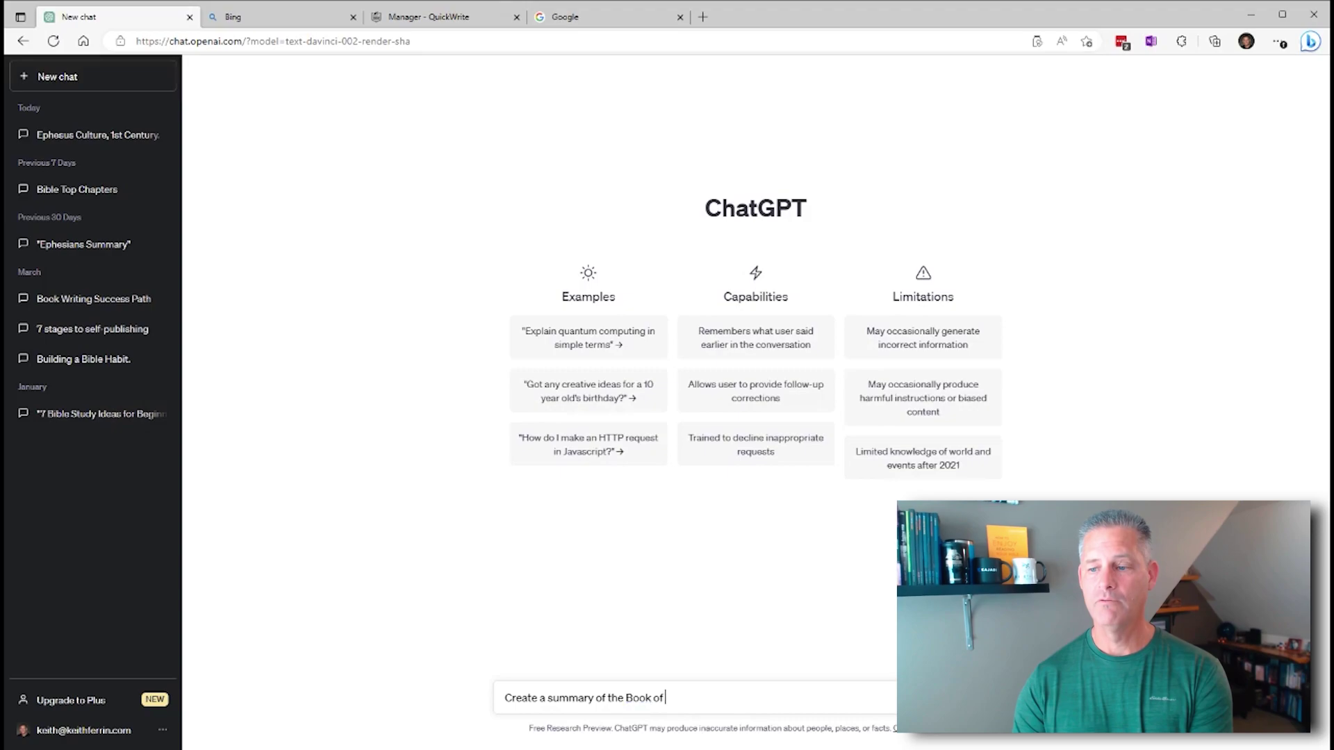
{"action": "type", "text": "James in the Bible"}
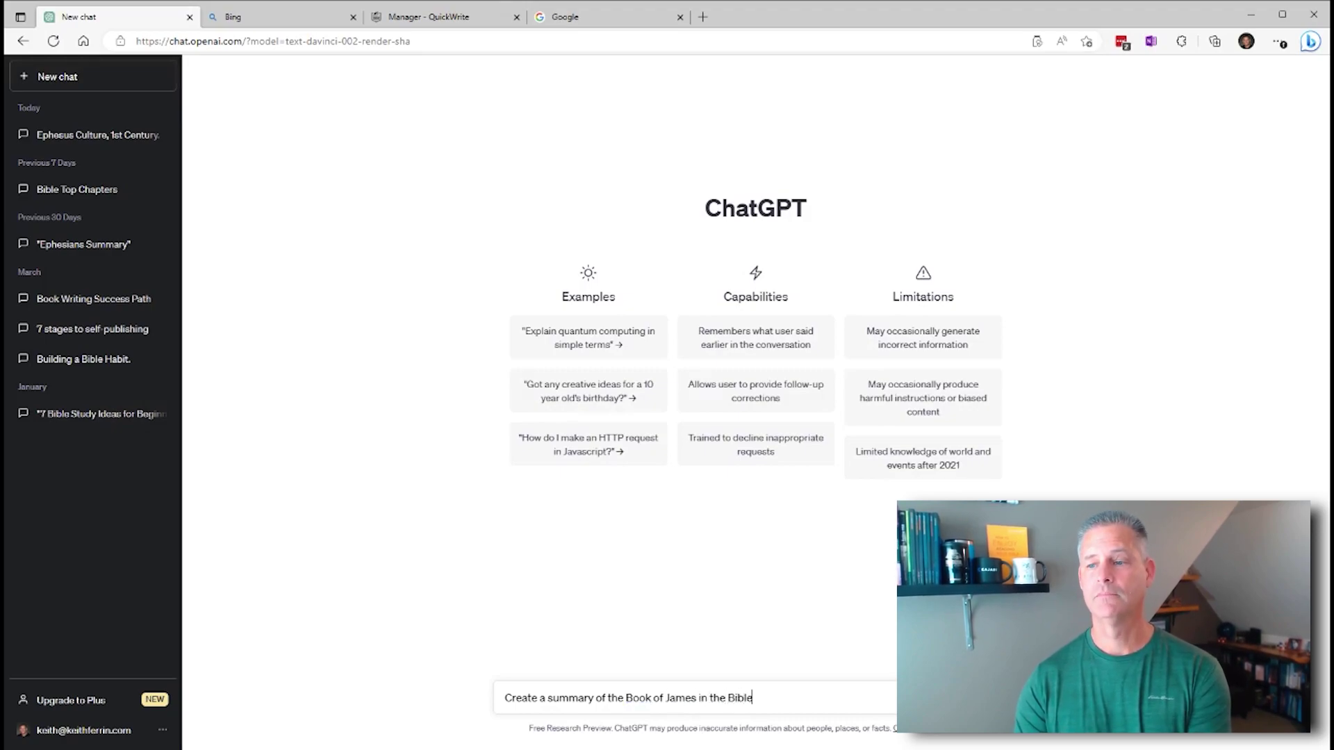
{"action": "key", "text": "Return"}
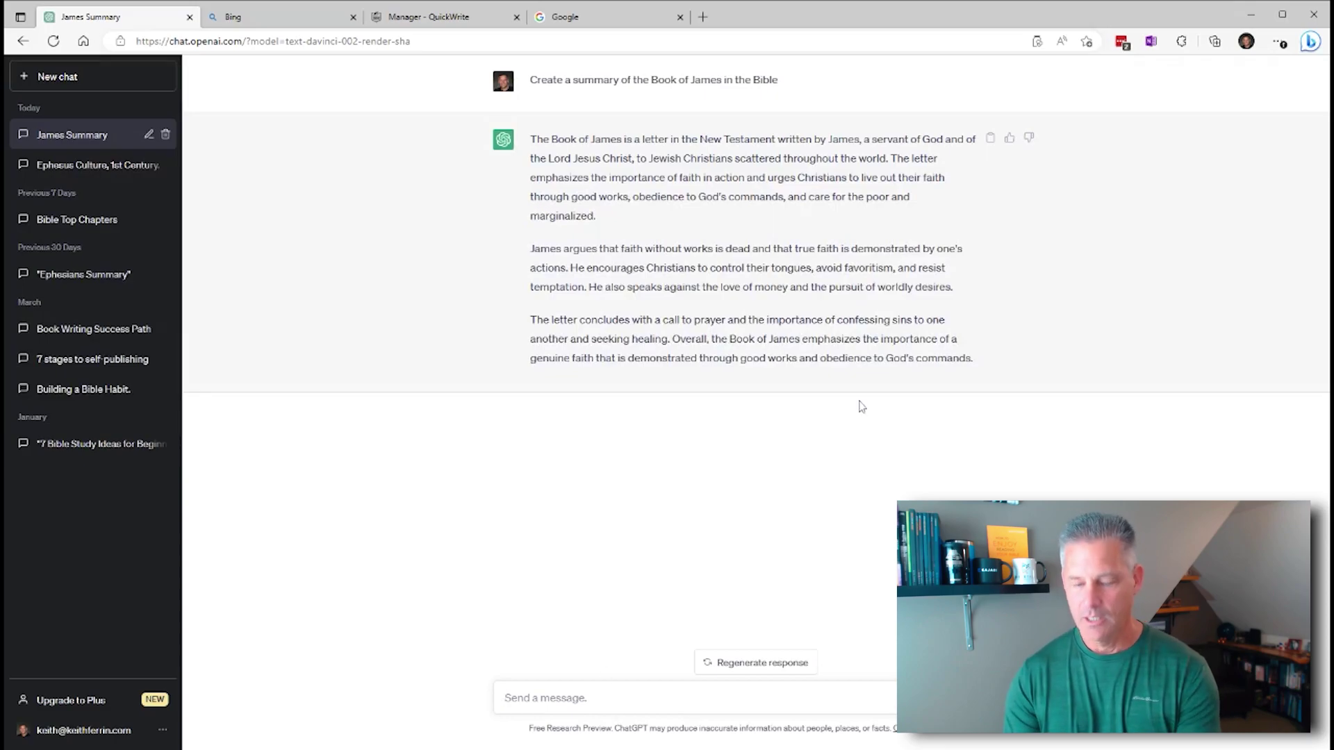
- Send the follow-up 'Can you go deeper on what James has to say about faith and works'
{"action": "type", "text": "Crea"}
{"action": "key", "text": "BackSpace"}
{"action": "key", "text": "BackSpace"}
{"action": "key", "text": "BackSpace"}
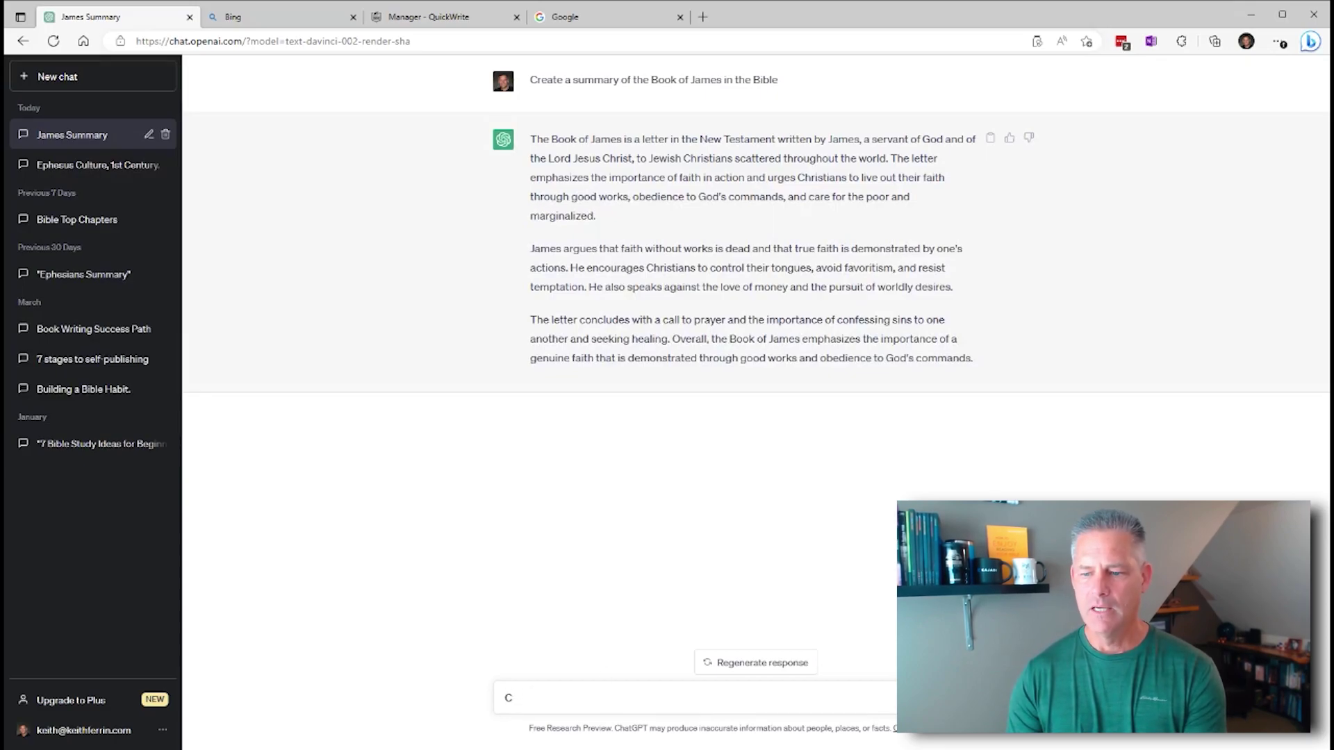
{"action": "type", "text": "an you go deeper"}
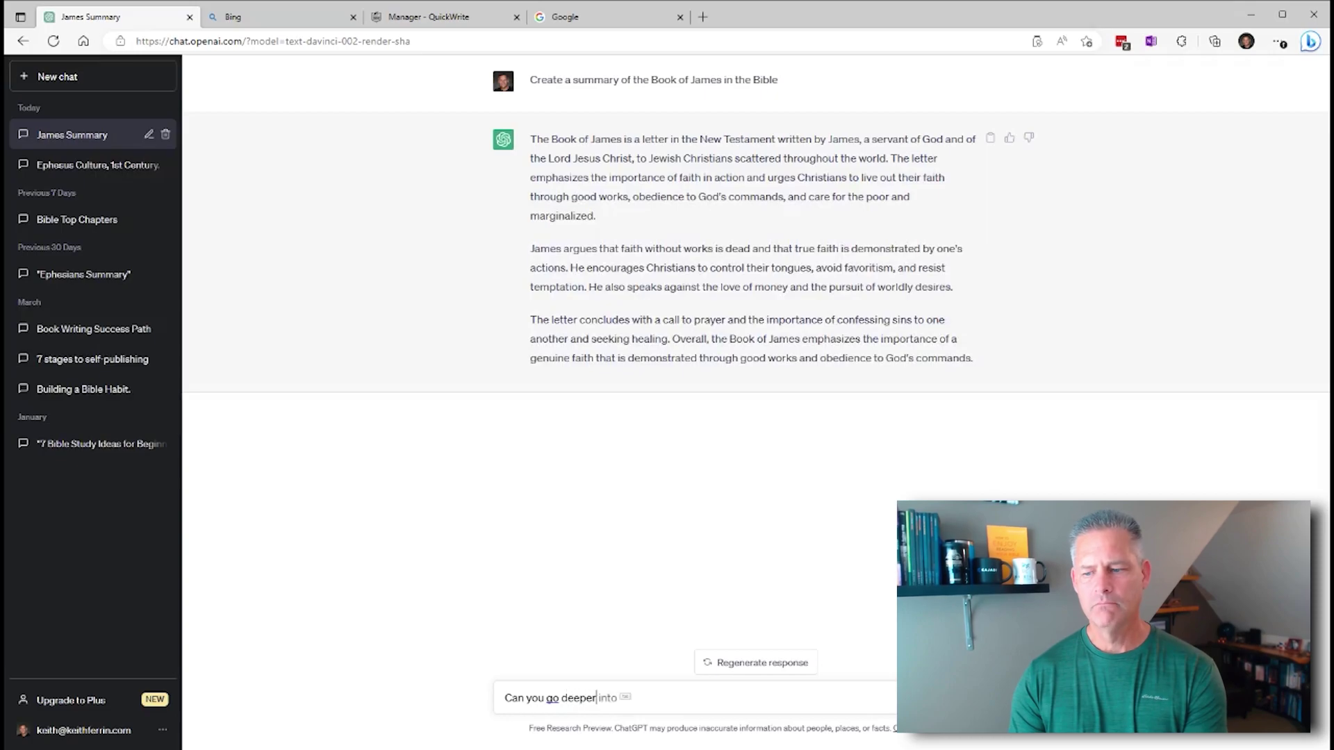
{"action": "type", "text": " on what James has to say about fa"}
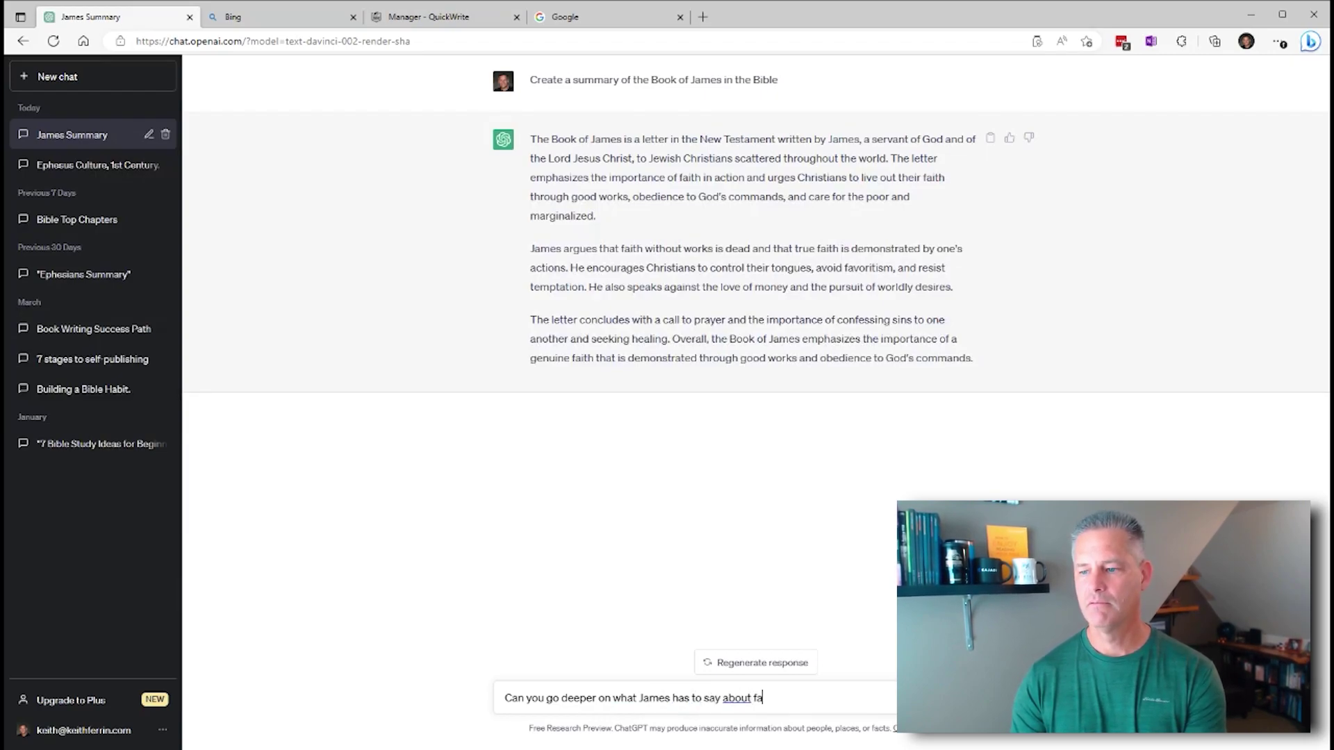
{"action": "type", "text": "ith and works"}
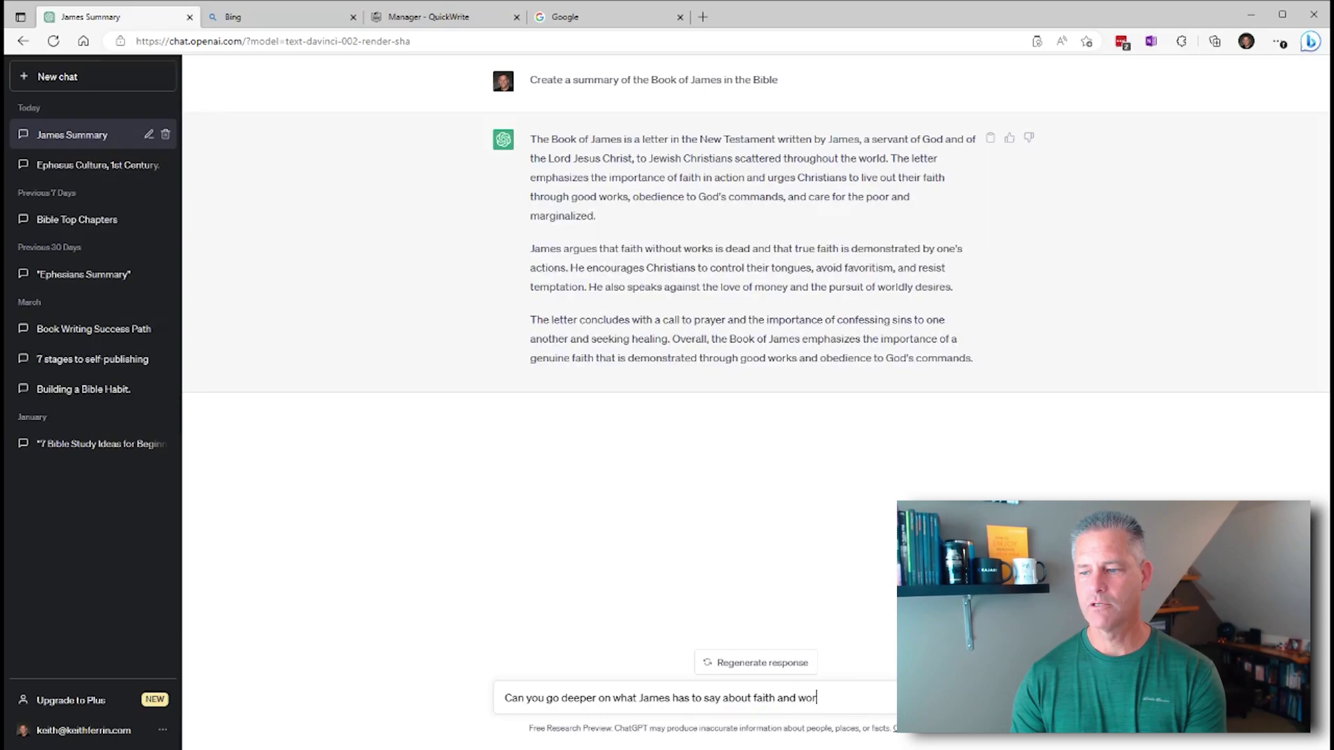
{"action": "key", "text": "Return"}
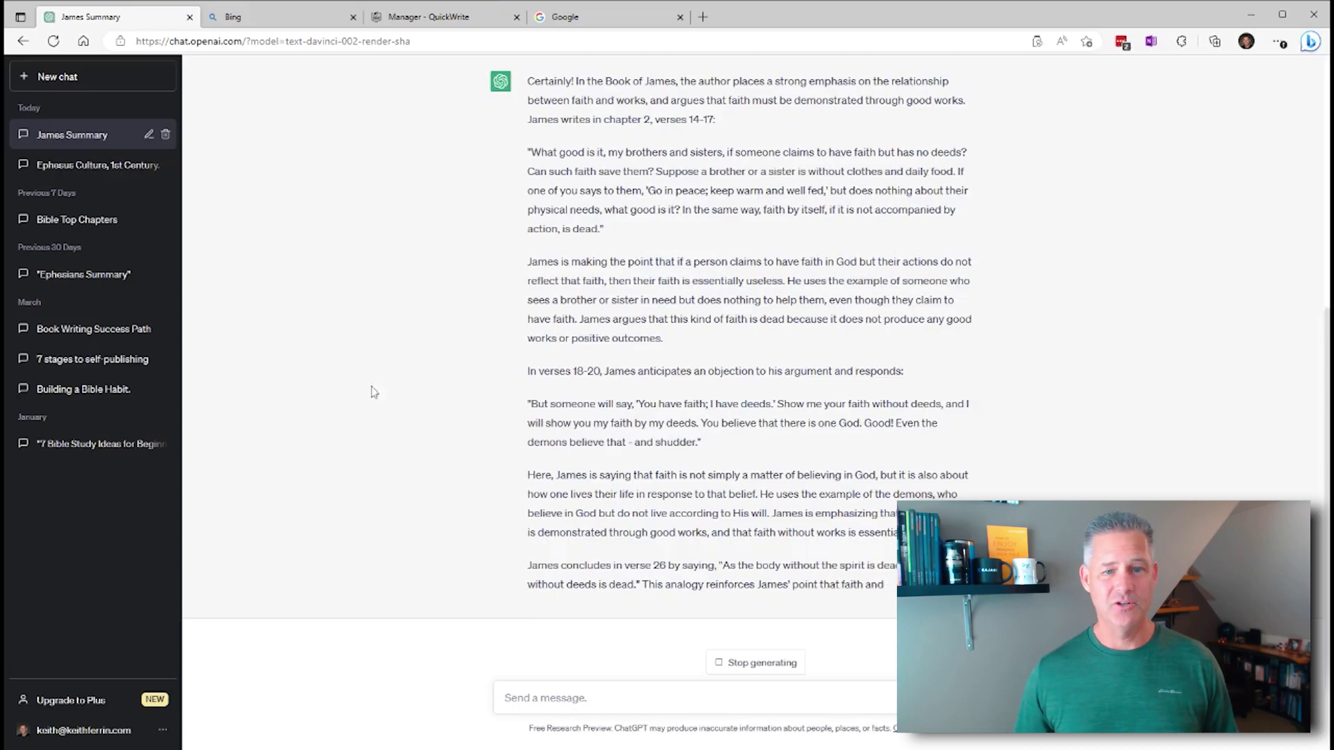
- Scroll back up through the James chat, then switch to the Bing browser tab
{"action": "scroll", "coordinate": [669, 384], "scroll_direction": "up", "scroll_amount": 2}
{"action": "scroll", "coordinate": [669, 384], "scroll_direction": "up", "scroll_amount": 2}
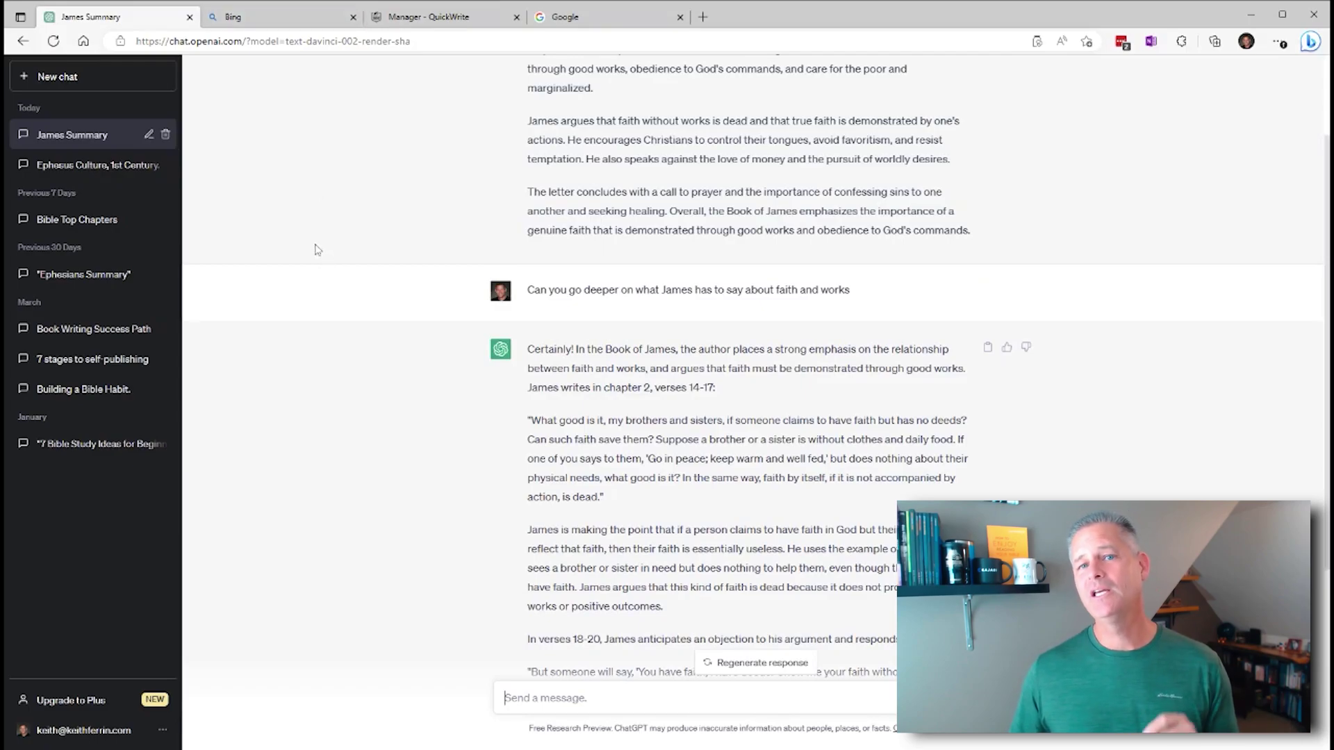
{"action": "left_click", "coordinate": [272, 26]}
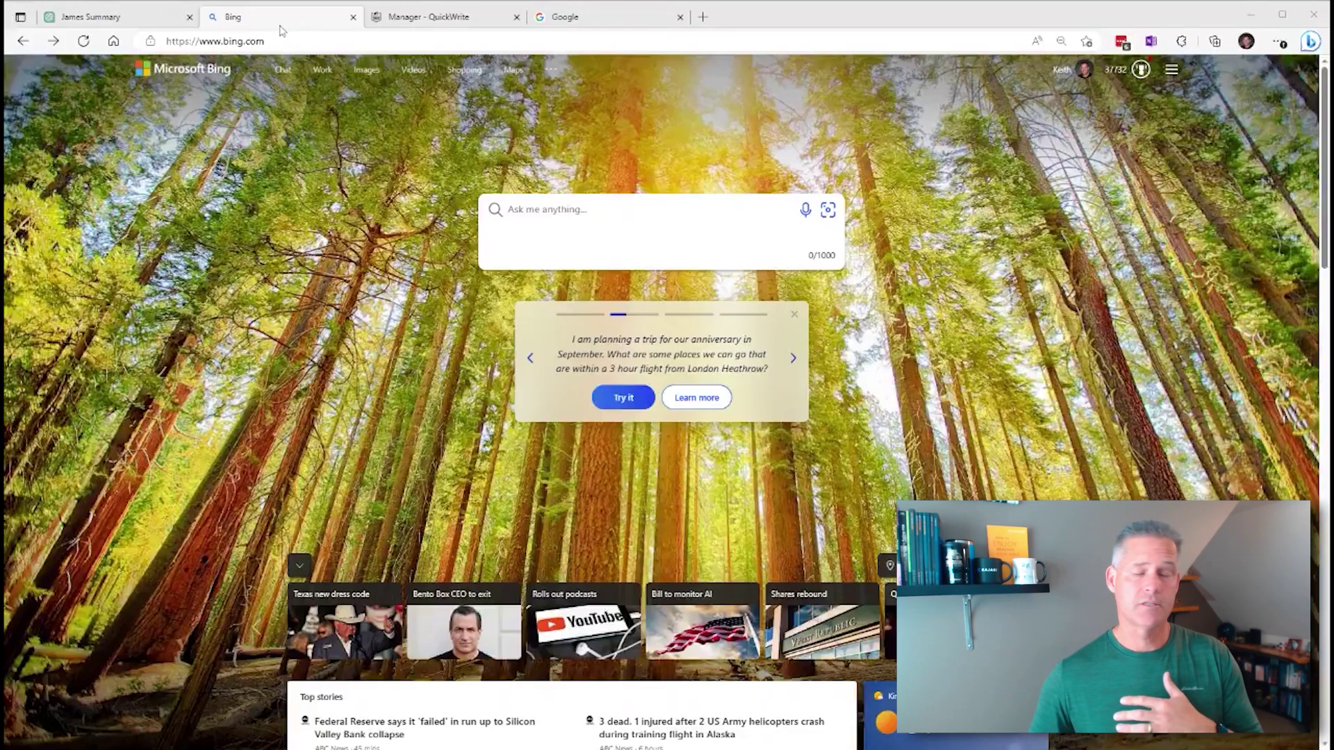
- Glance at the Google tab, return to Bing, and open Bing's Chat page
{"action": "left_click", "coordinate": [591, 27]}
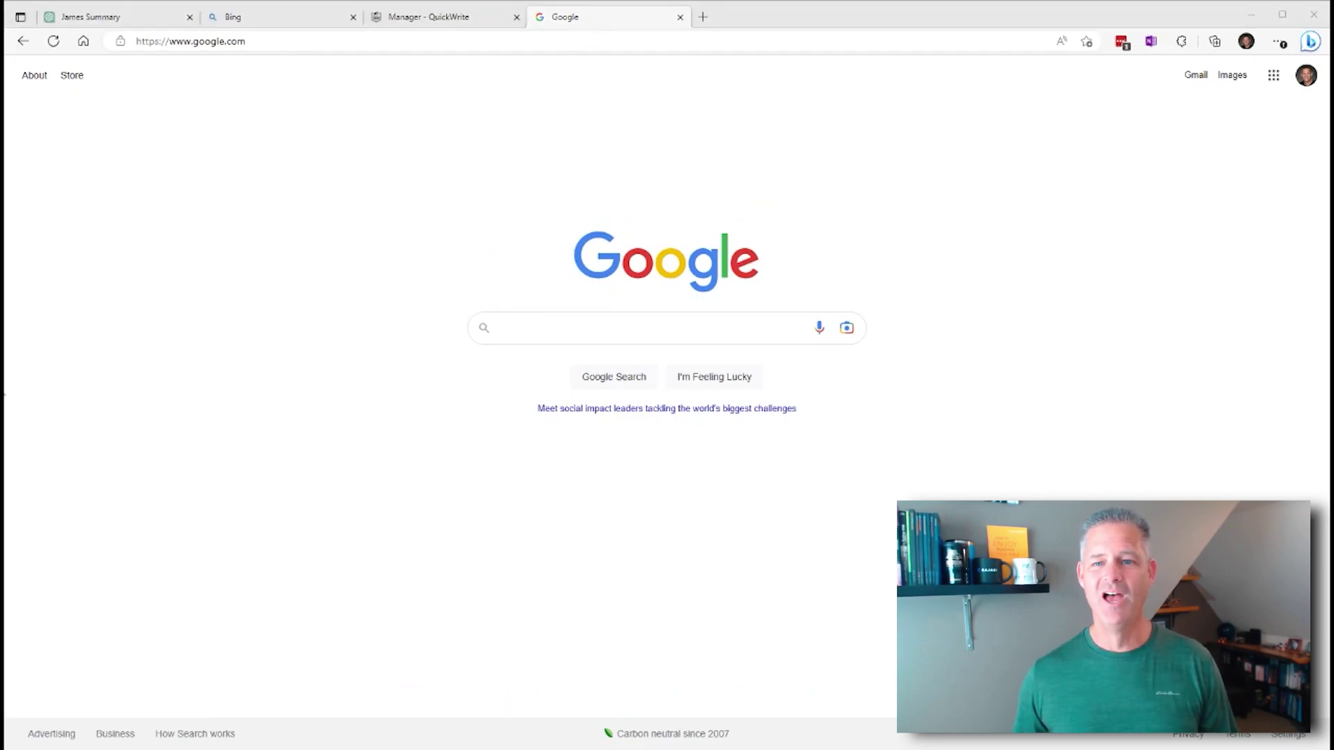
{"action": "left_click", "coordinate": [267, 21]}
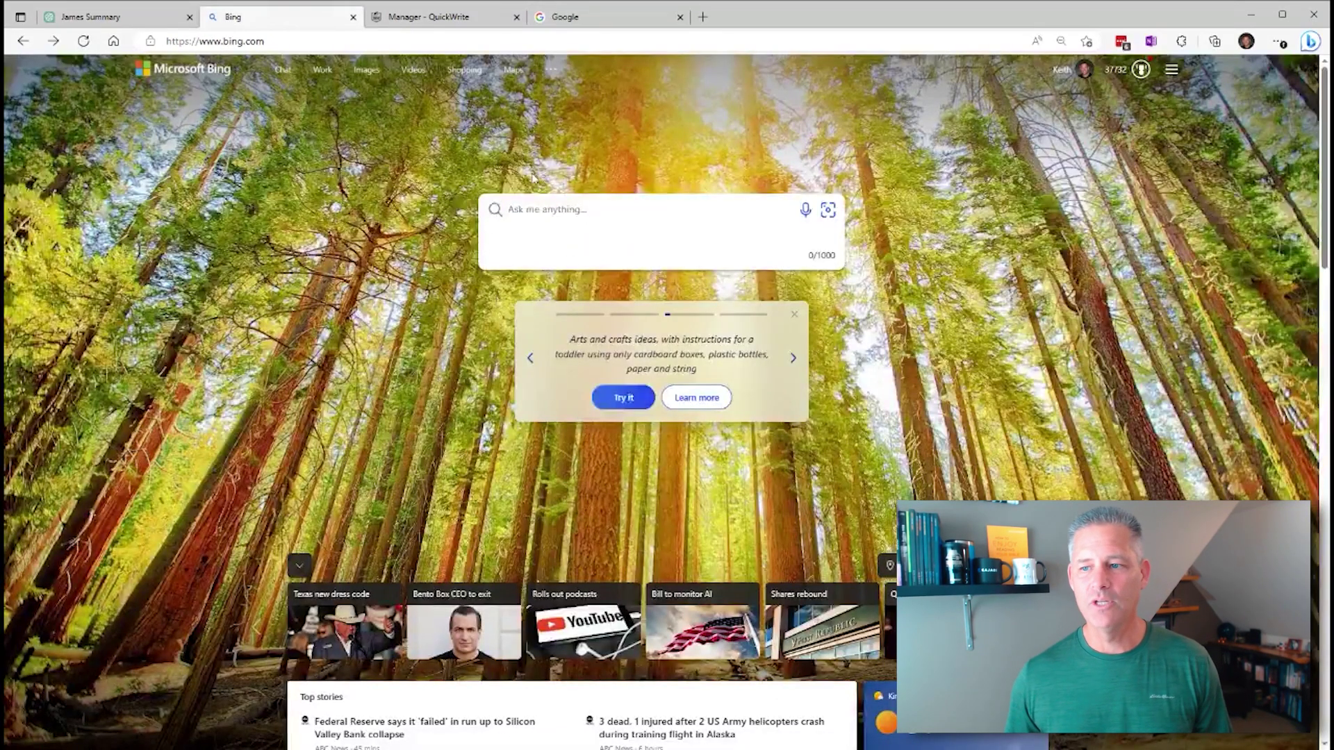
{"action": "left_click", "coordinate": [282, 72]}
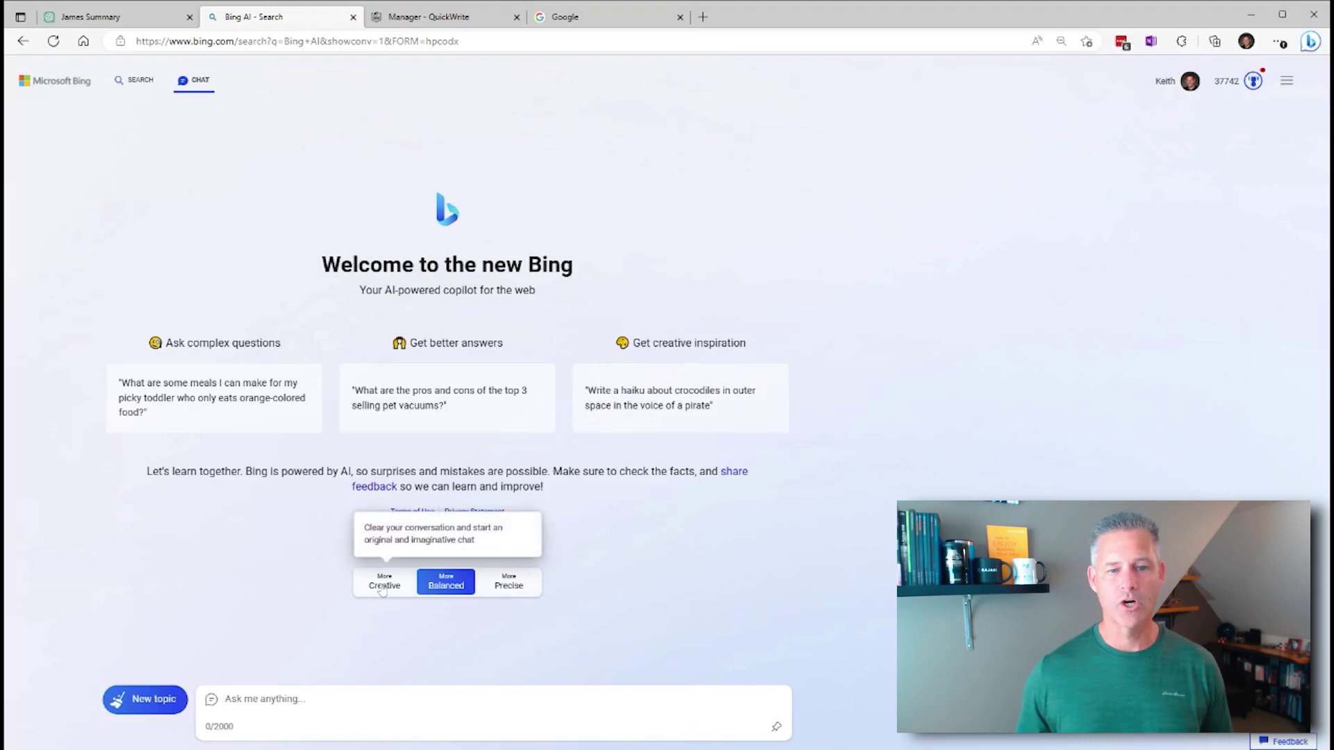
- Try out the Creative, Balanced and Precise conversation styles
{"action": "left_click", "coordinate": [383, 587]}
{"action": "left_click", "coordinate": [446, 586]}
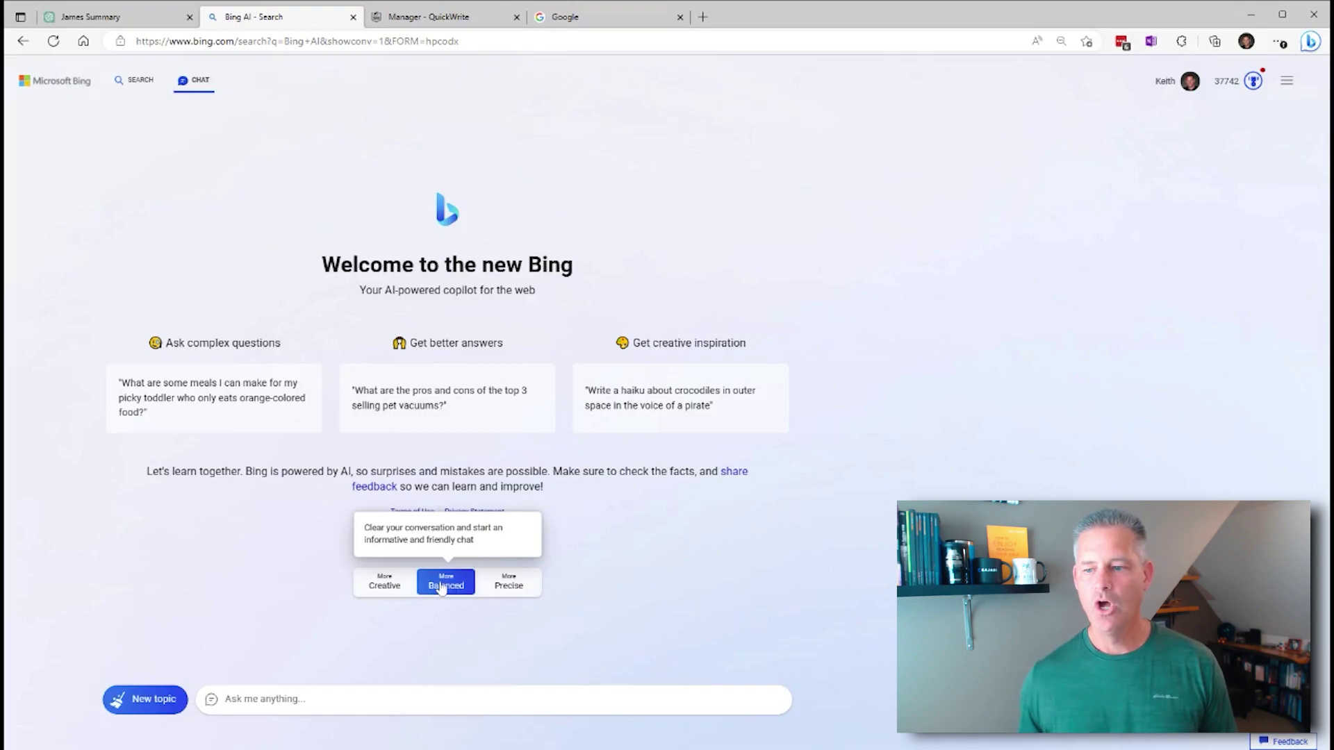
{"action": "left_click", "coordinate": [509, 585]}
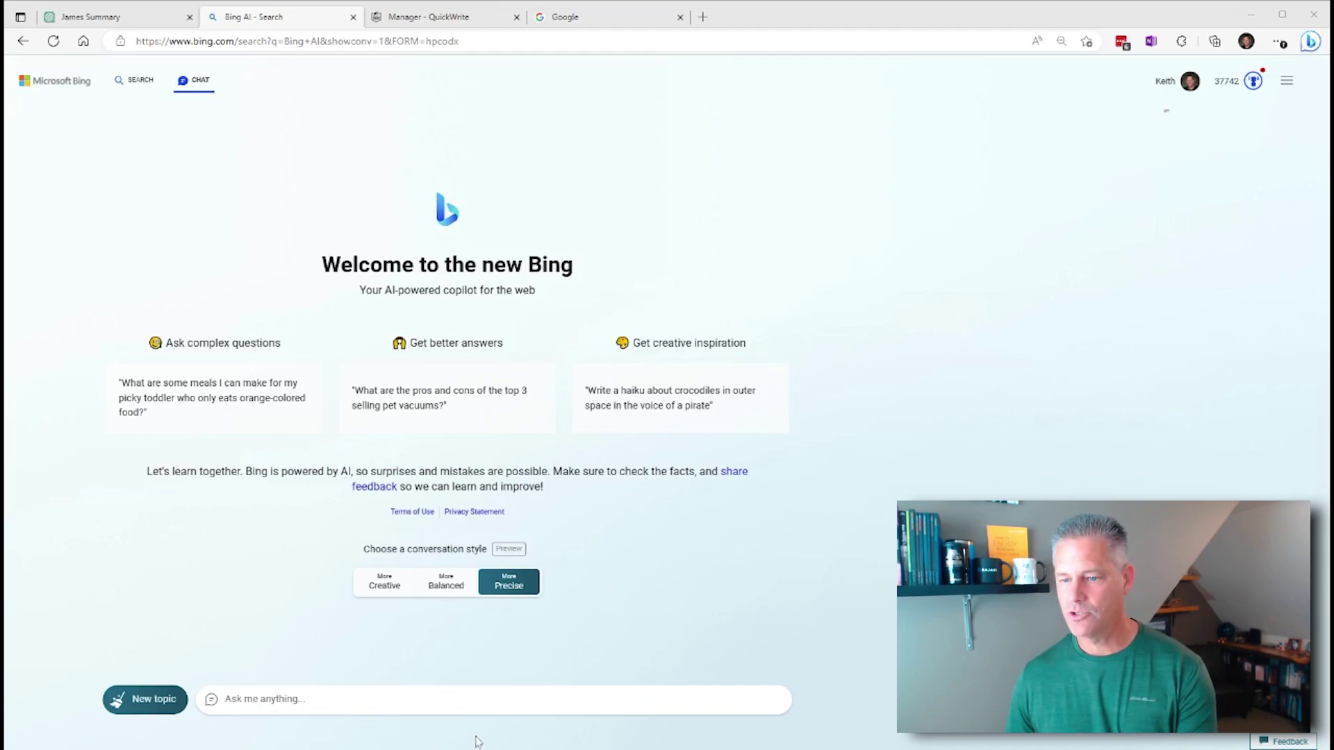
- Enter 'What are the main lessons from John chapter 6' and reselect Balanced style
{"action": "left_click", "coordinate": [523, 739]}
{"action": "type", "text": "What are the main lessons from"}
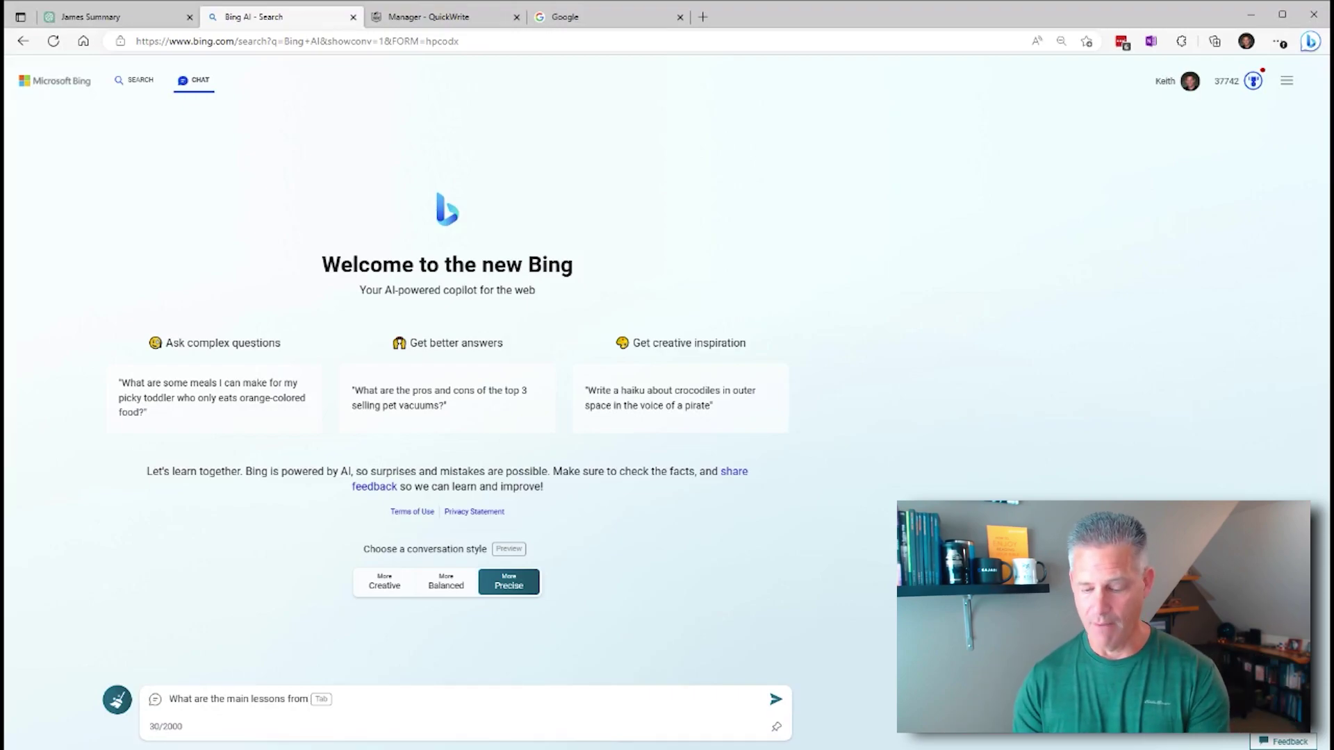
{"action": "type", "text": " John "}
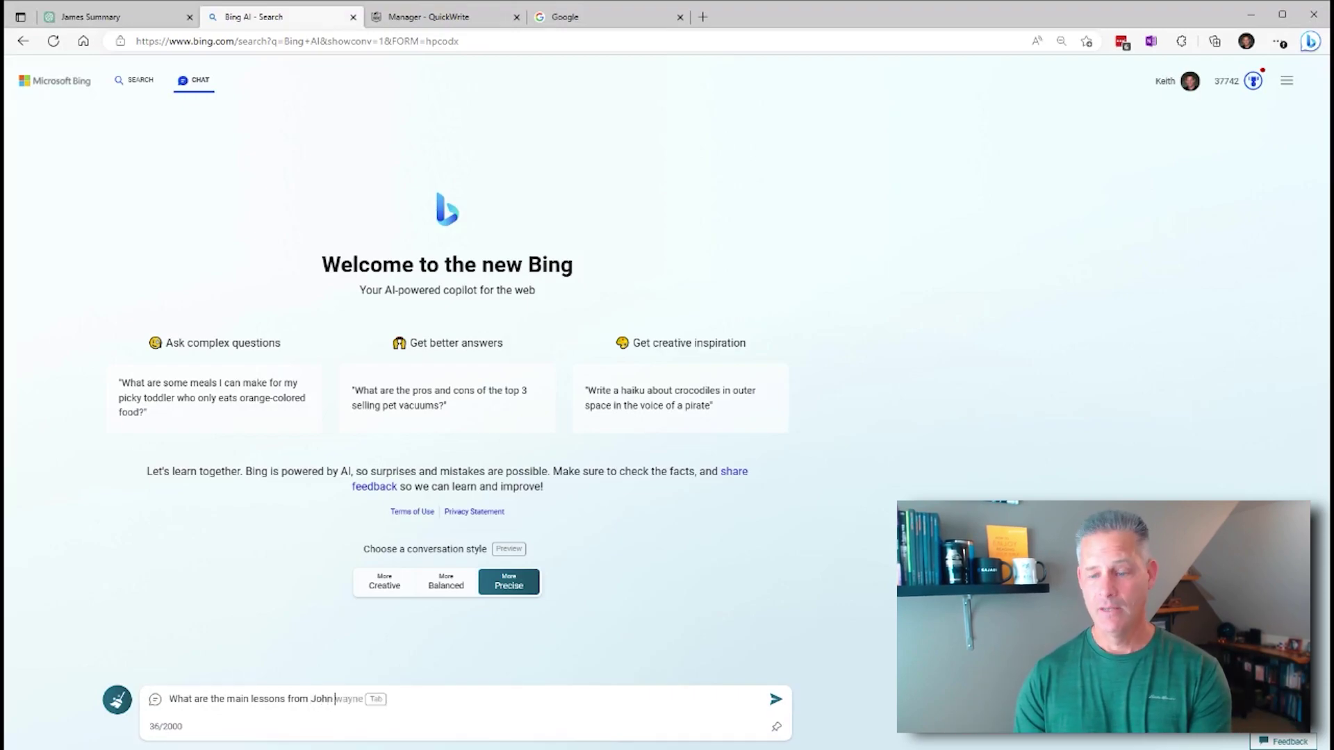
{"action": "type", "text": "chapter 5"}
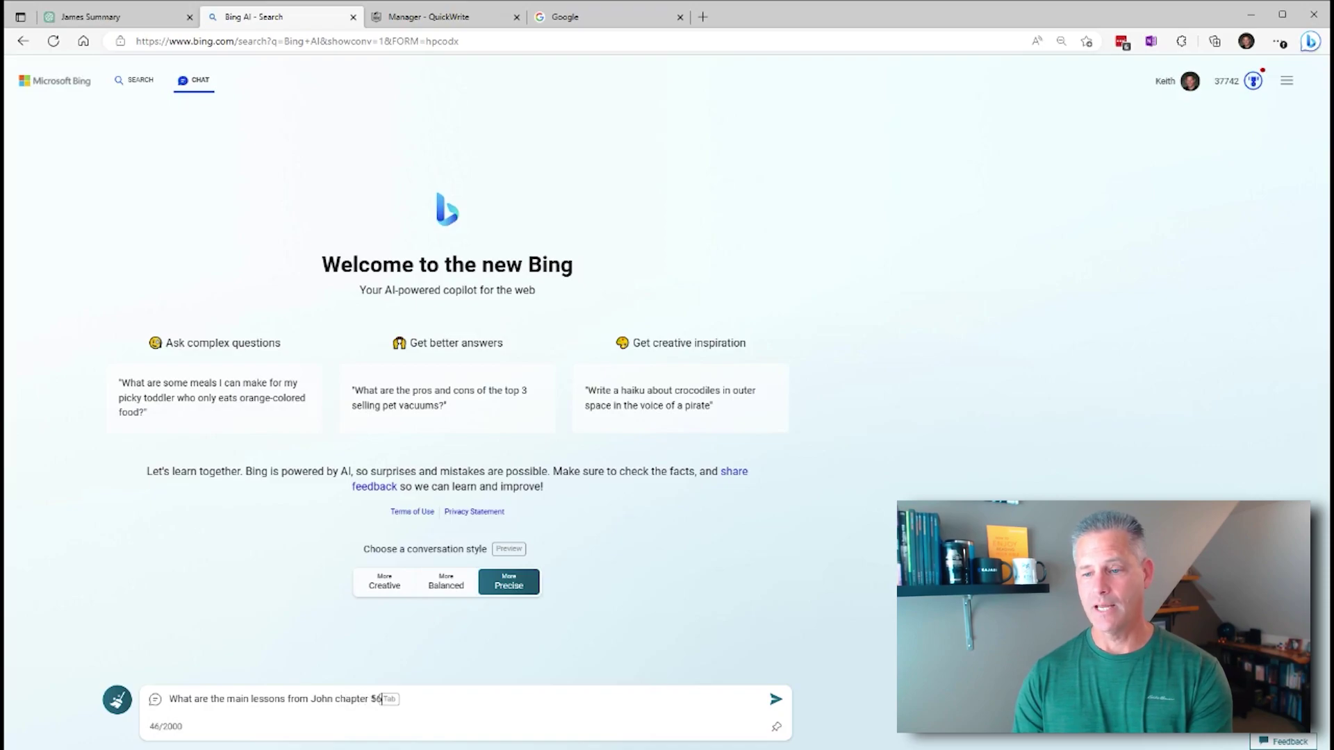
{"action": "key", "text": "BackSpace"}
{"action": "type", "text": "6"}
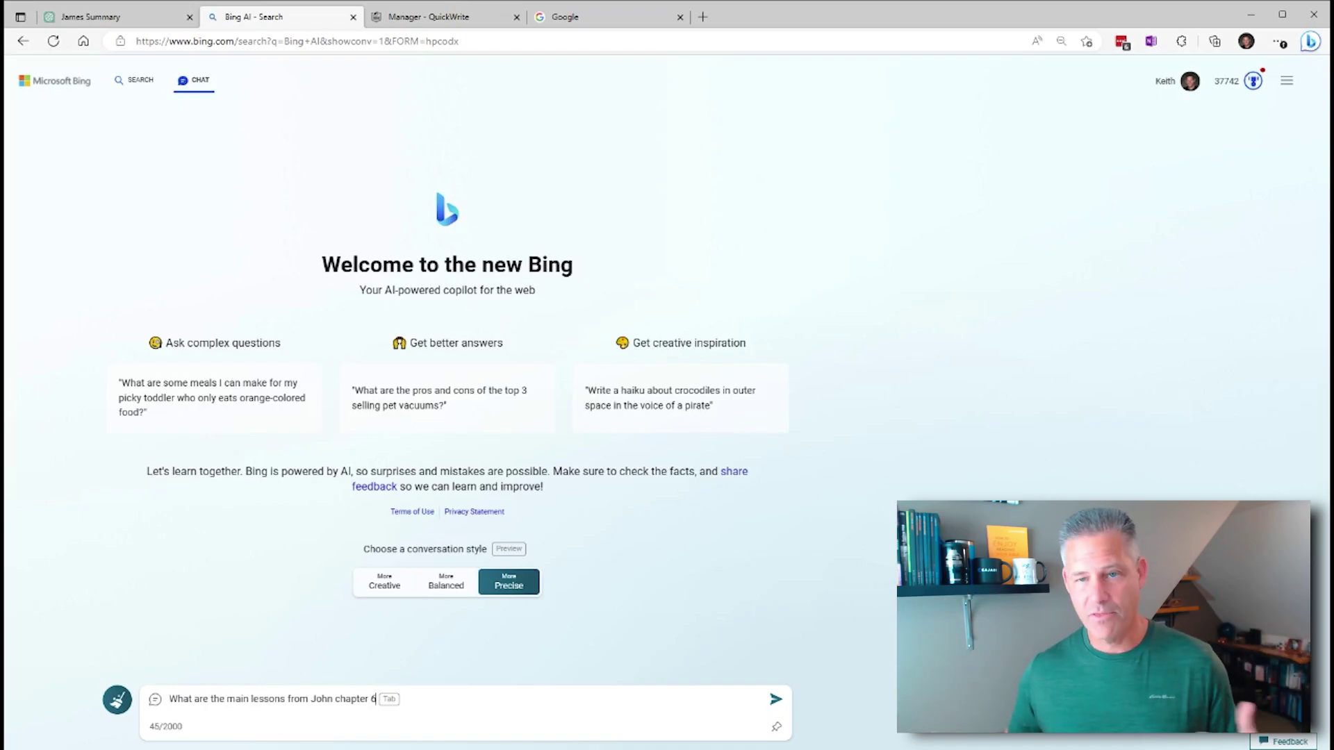
{"action": "left_click", "coordinate": [447, 589]}
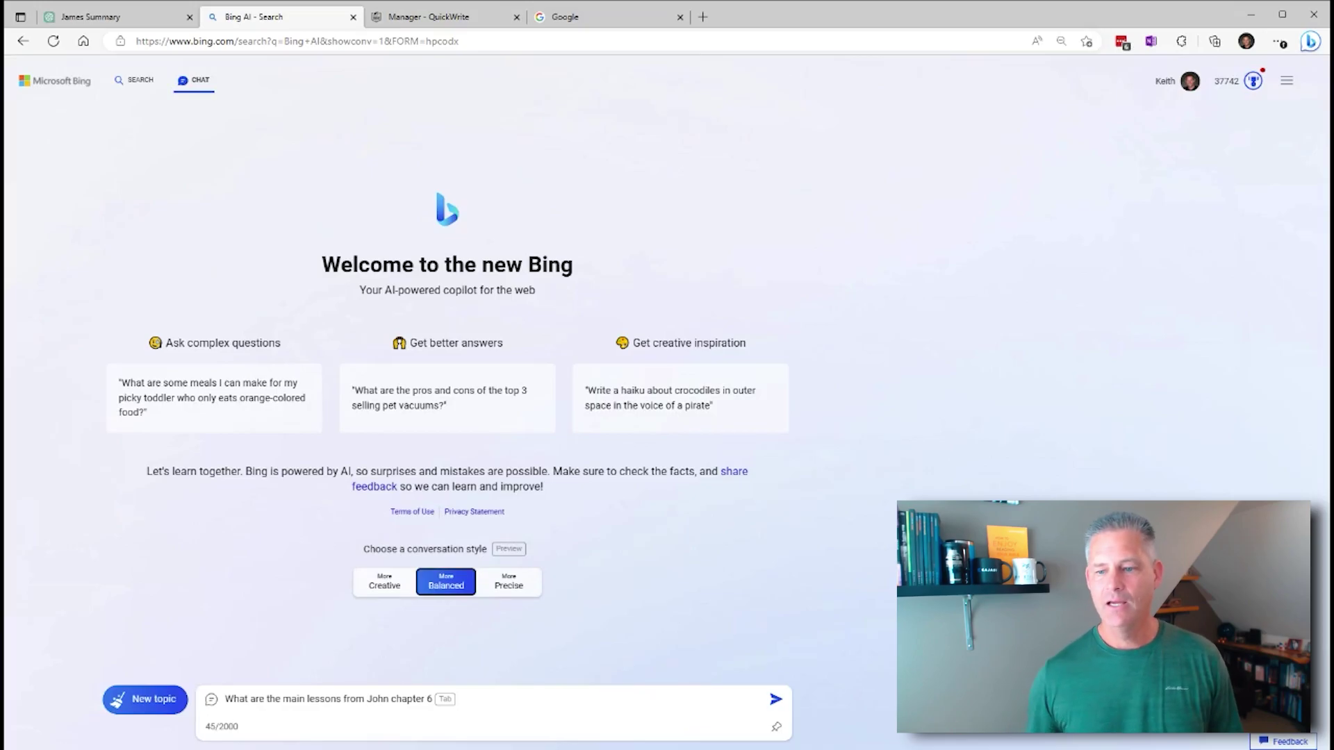
- Send the John chapter 6 lessons question in Balanced style
{"action": "left_click", "coordinate": [376, 699]}
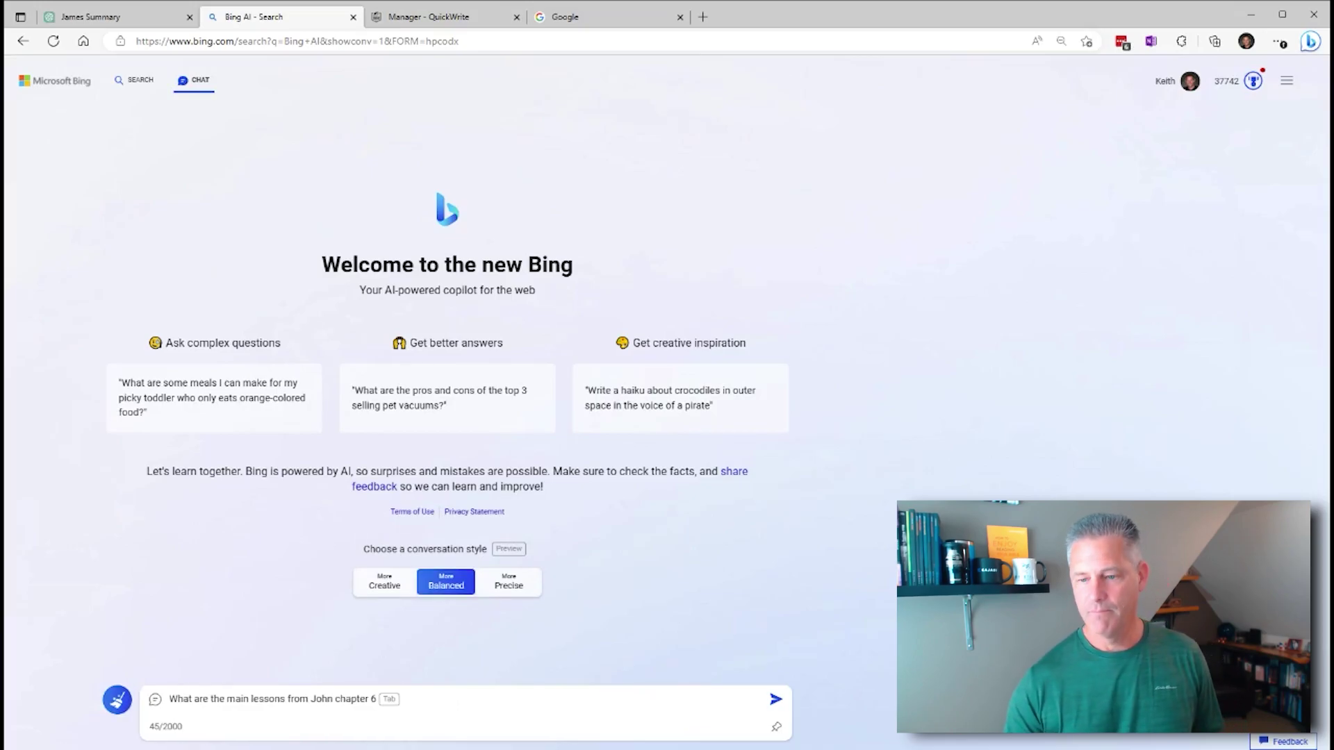
{"action": "key", "text": "Return"}
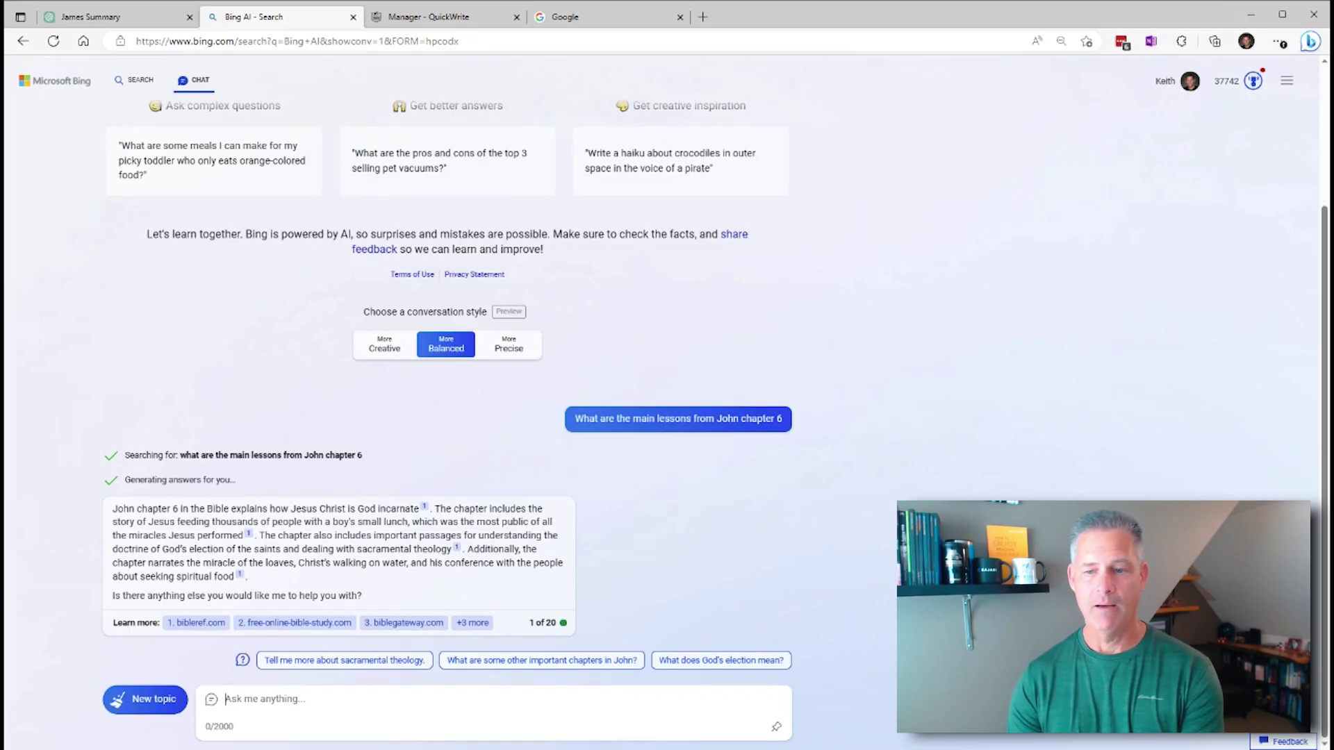
- Ask the follow-up 'Can you go into a bit more detail?' about John chapter 6
{"action": "type", "text": "Can you go into a bit more deti"}
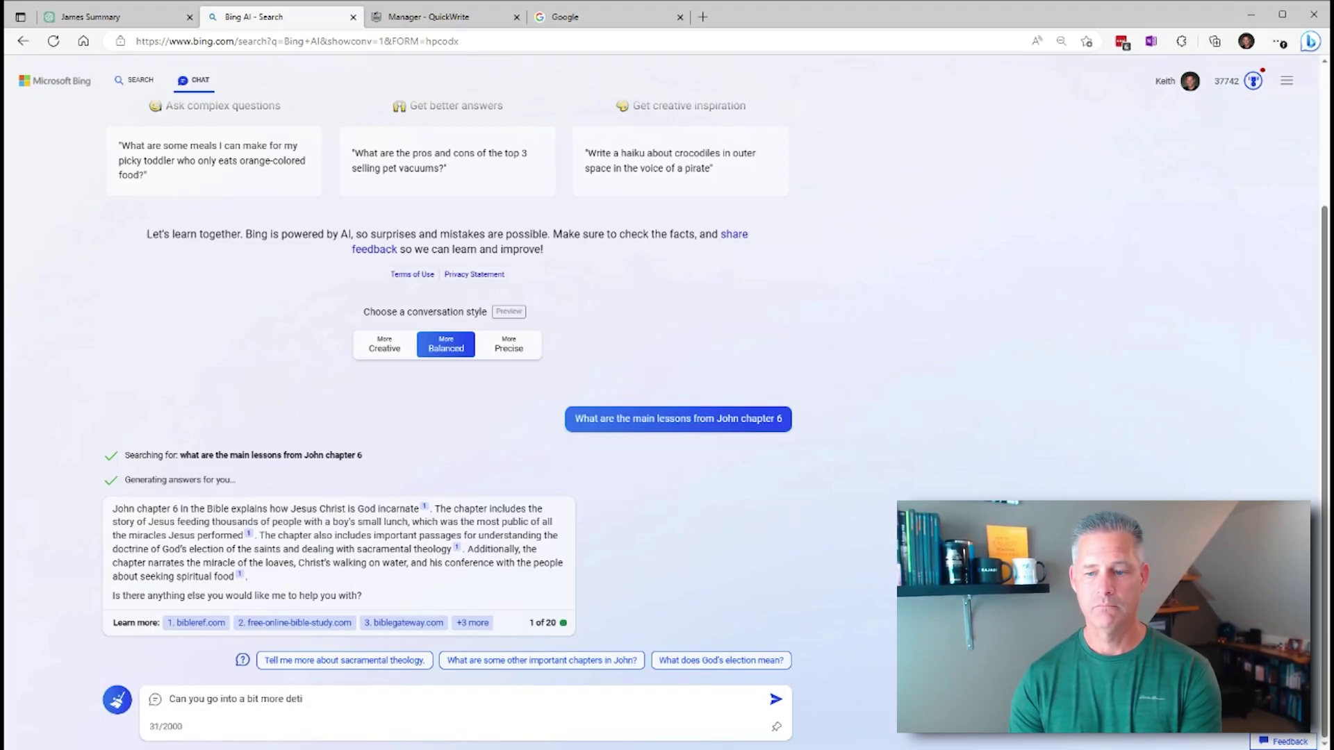
{"action": "key", "text": "BackSpace"}
{"action": "type", "text": "ail?"}
{"action": "key", "text": "Return"}
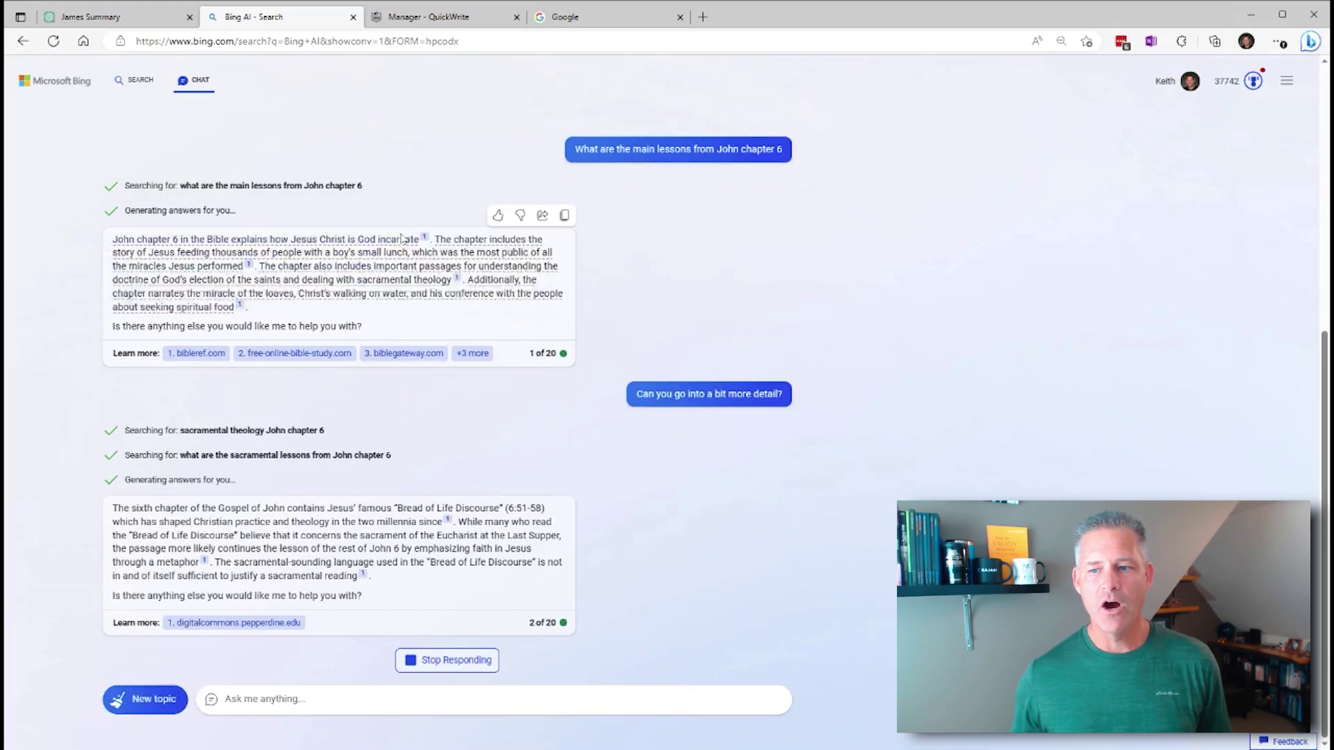
{"action": "mouse_move", "coordinate": [342, 240]}
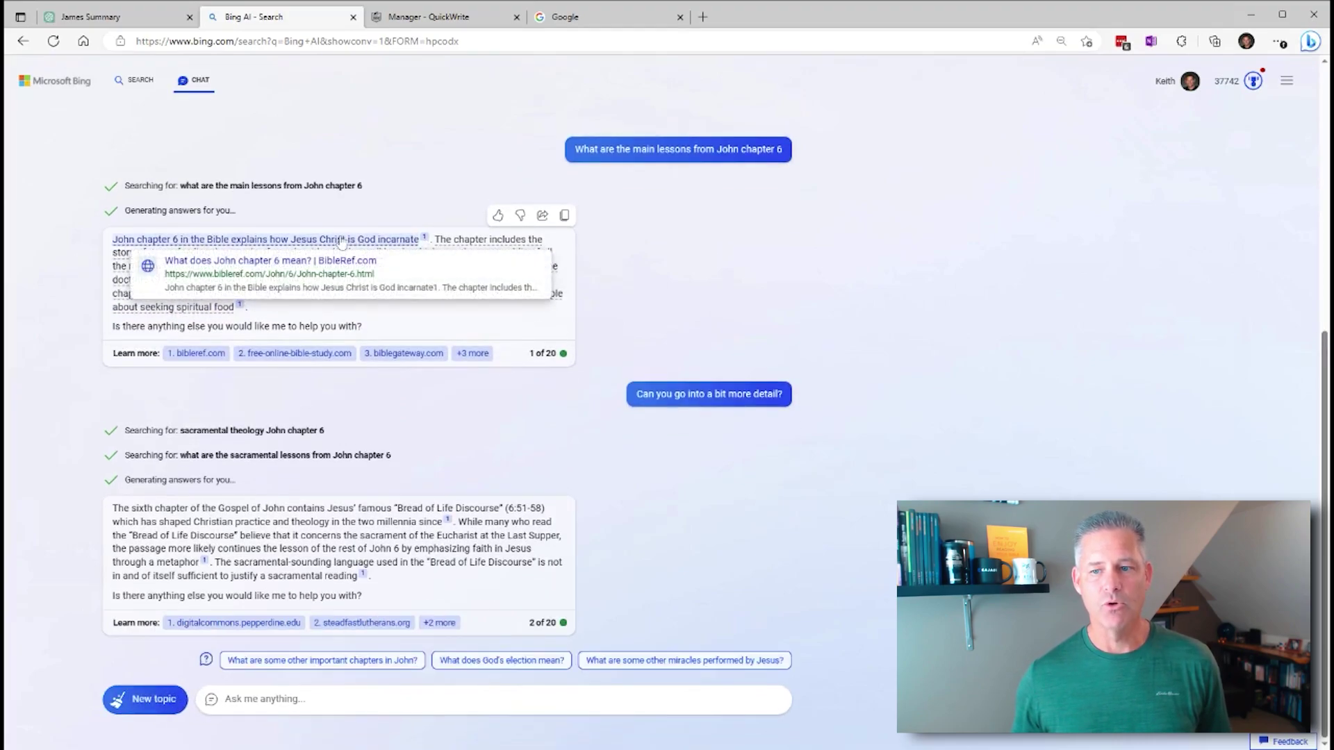
{"action": "mouse_move", "coordinate": [325, 300]}
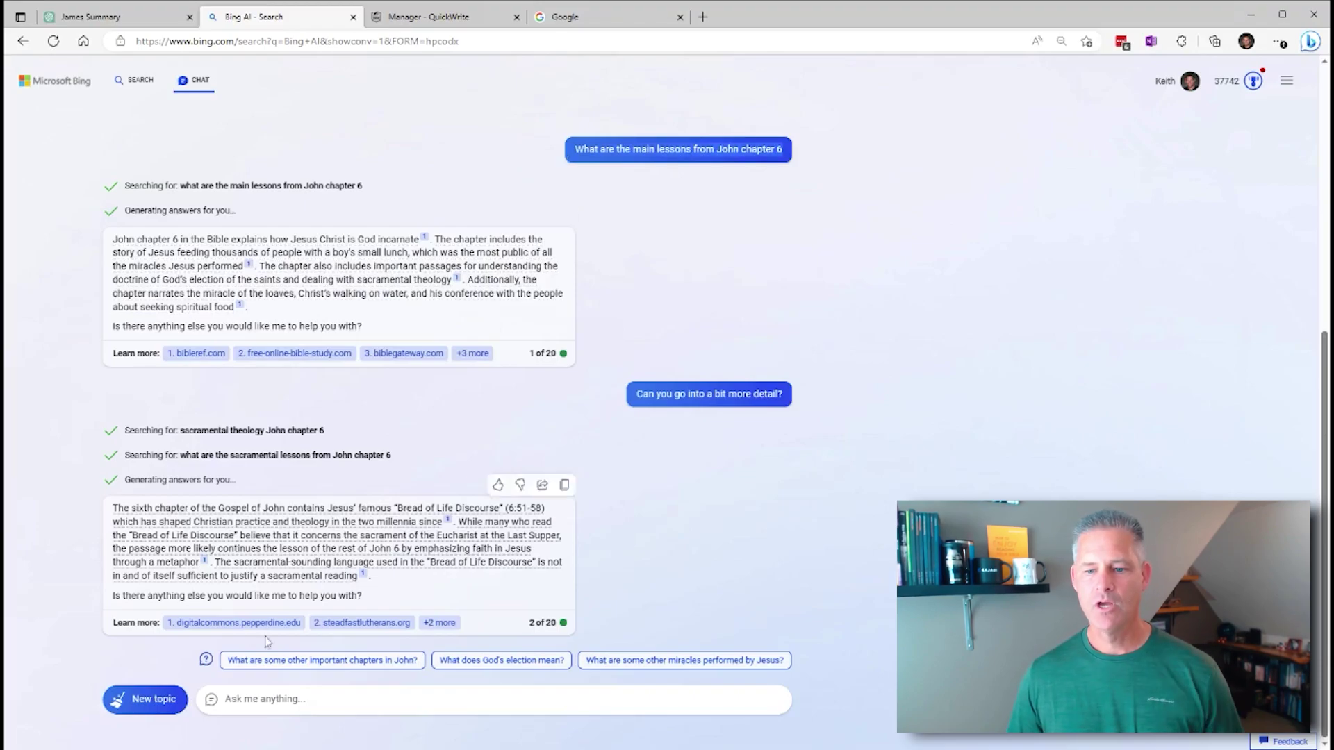
- Start a new topic in Creative style and resend the pasted John chapter 6 question
{"action": "left_click", "coordinate": [146, 699]}
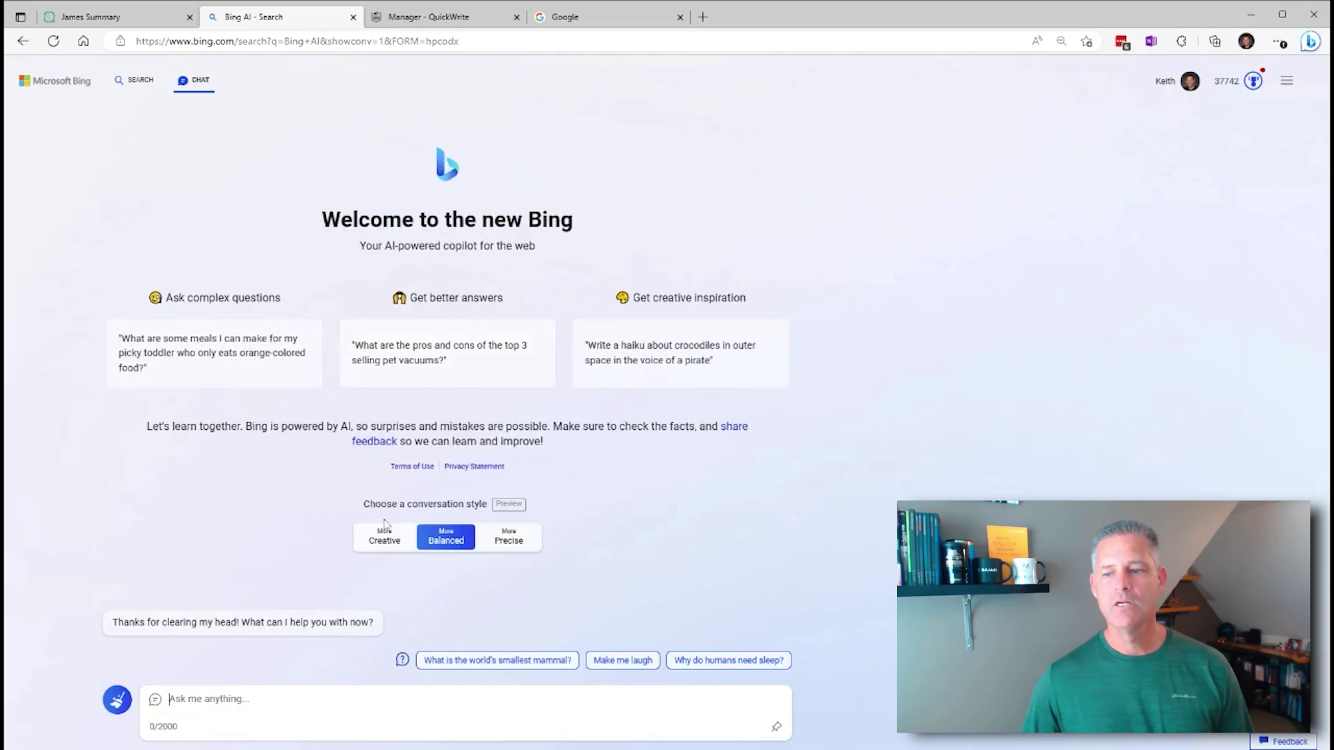
{"action": "left_click", "coordinate": [384, 540]}
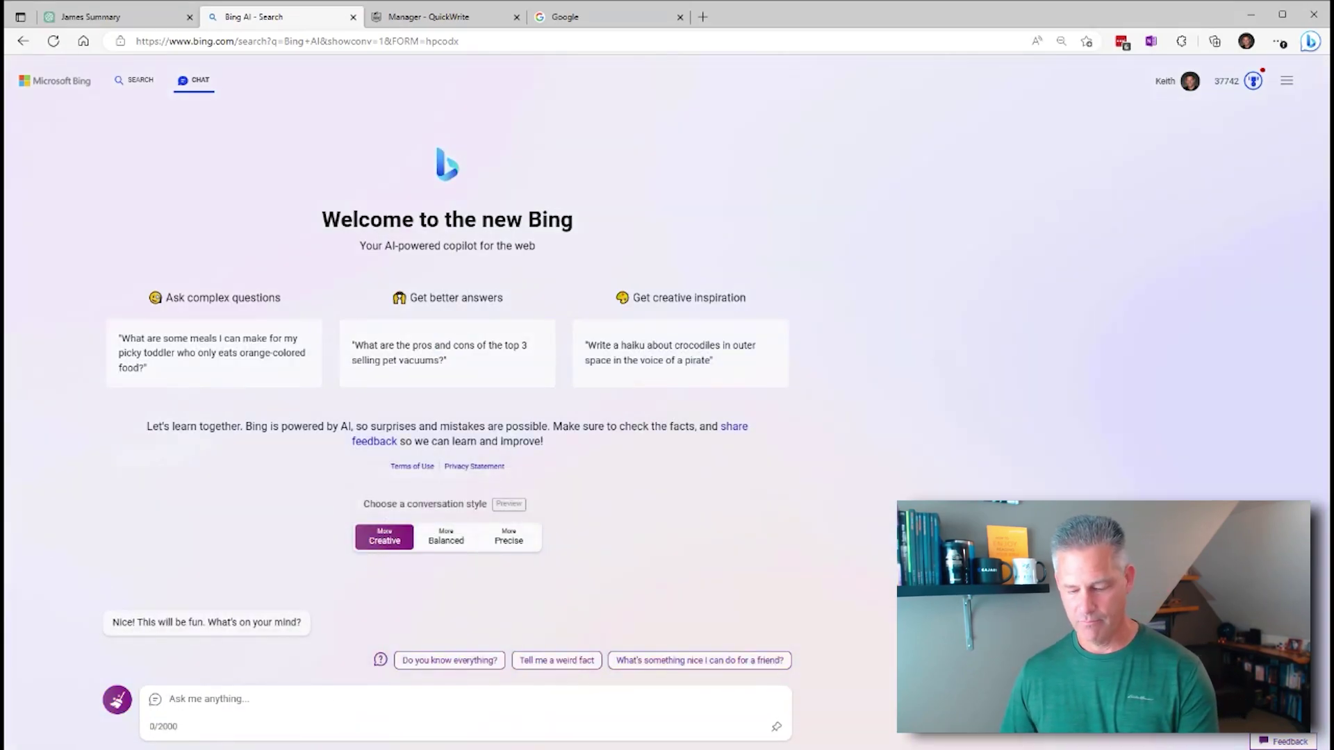
{"action": "type", "text": "What are the main takeaways from John chapter 4"}
{"action": "key", "text": "Return"}
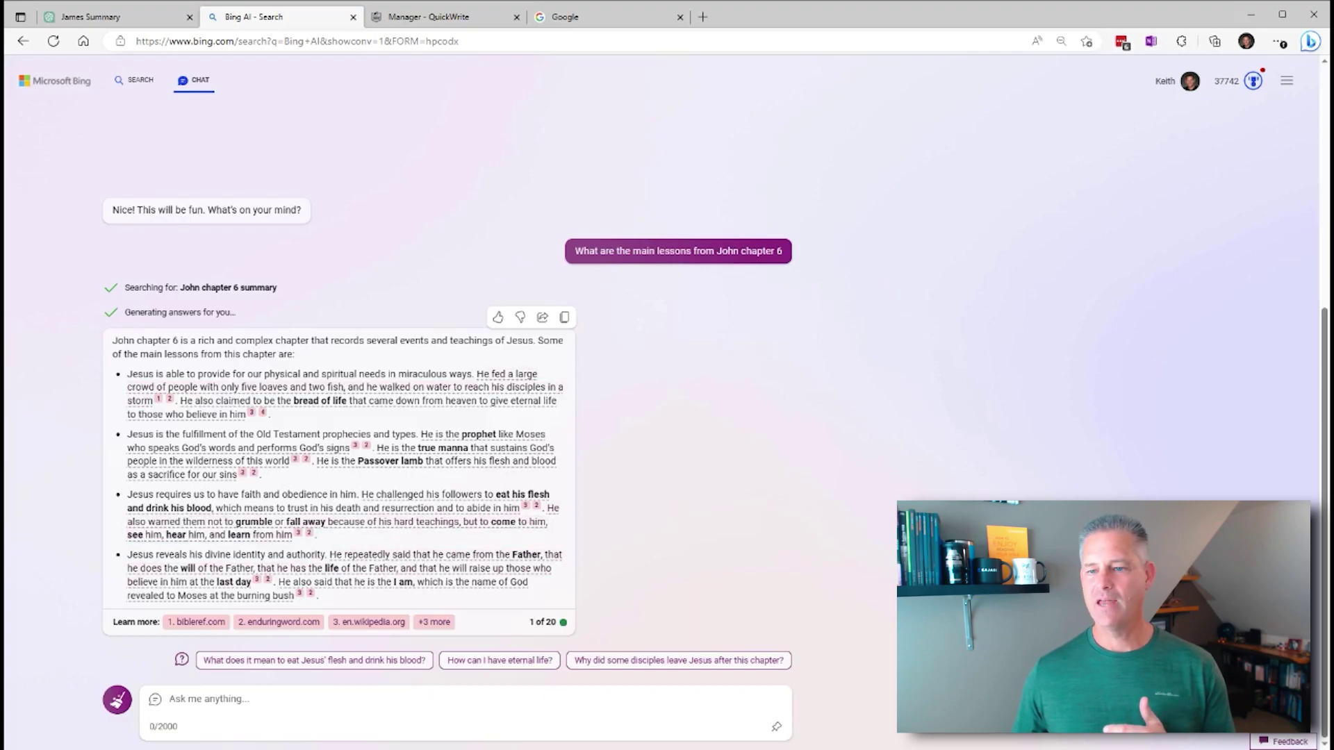
{"action": "mouse_move", "coordinate": [290, 396]}
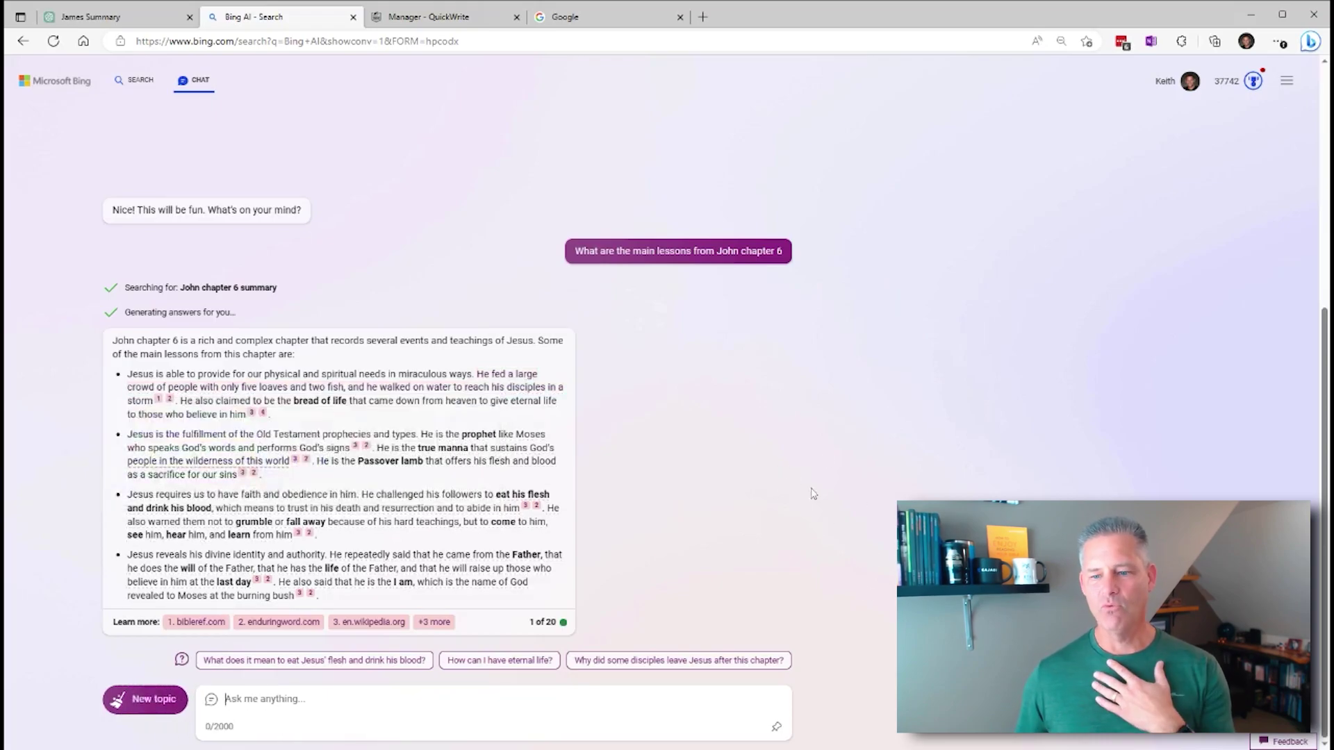
- Start a new topic in Precise style and resend the pasted John chapter 6 question
{"action": "left_click", "coordinate": [146, 699]}
{"action": "left_click", "coordinate": [514, 542]}
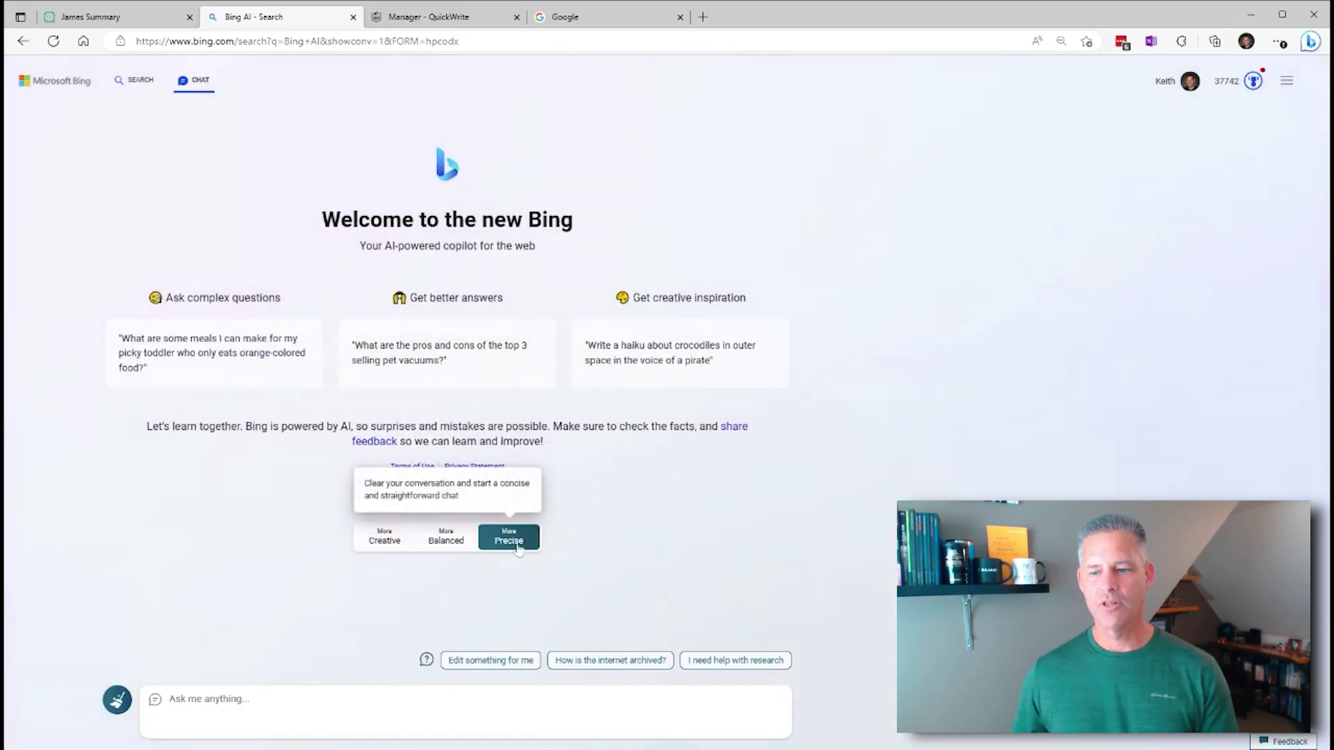
{"action": "type", "text": "What are the main lessons from John chapter 6"}
{"action": "key", "text": "Return"}
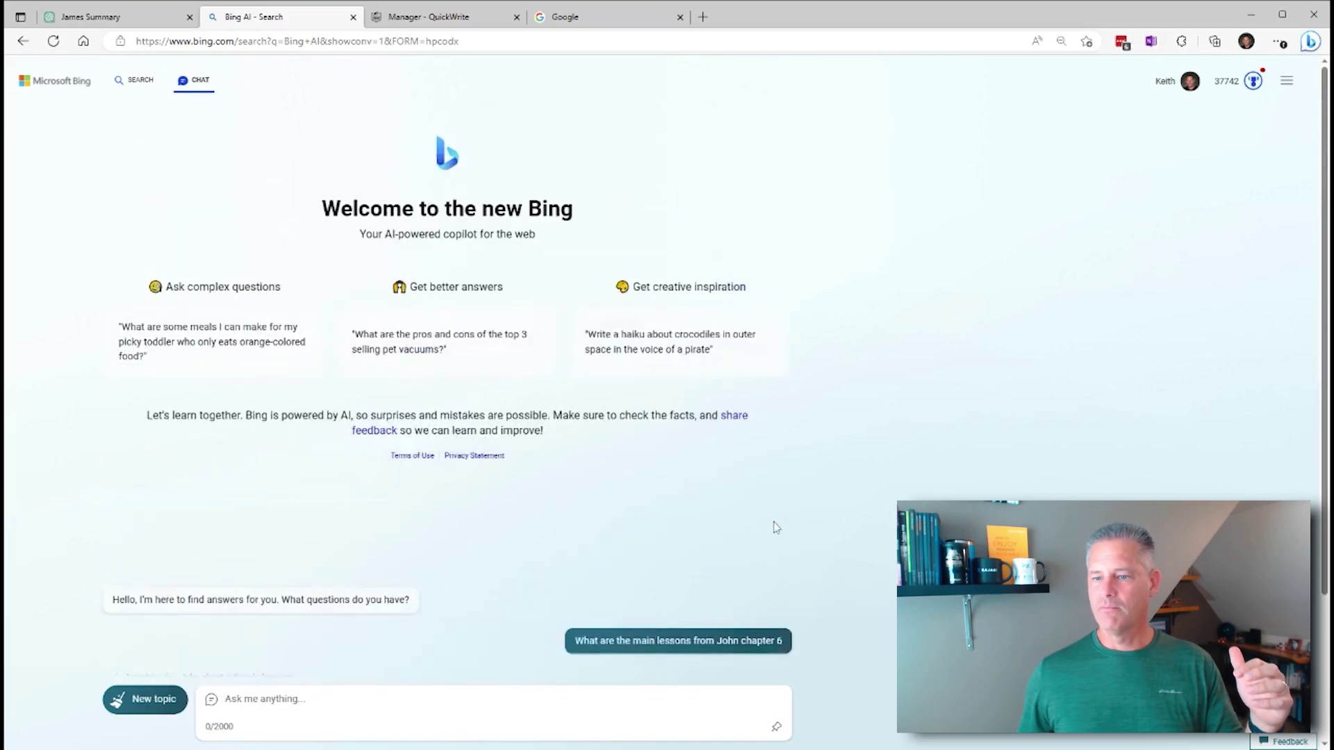
- Use New topic to erase the Precise-style John chapter 6 conversation
{"action": "left_click", "coordinate": [164, 697]}
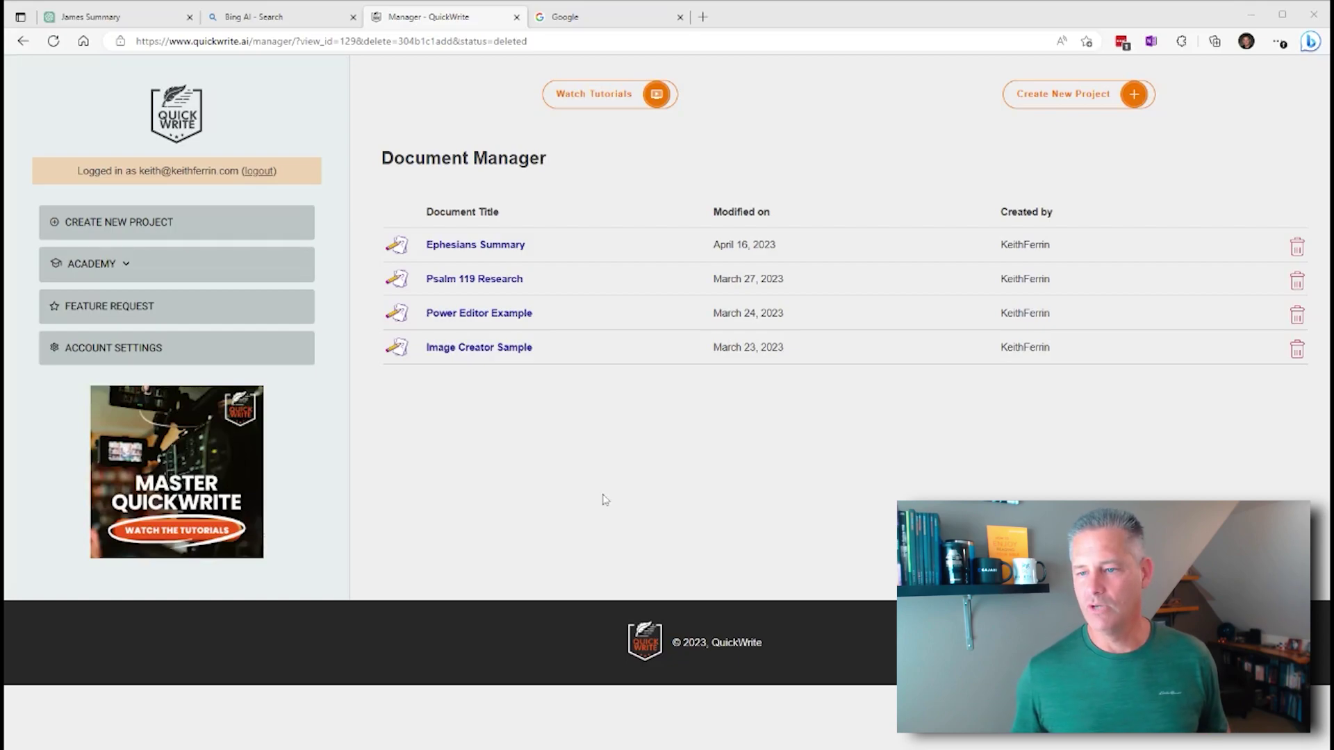
{"action": "left_click", "coordinate": [577, 480]}
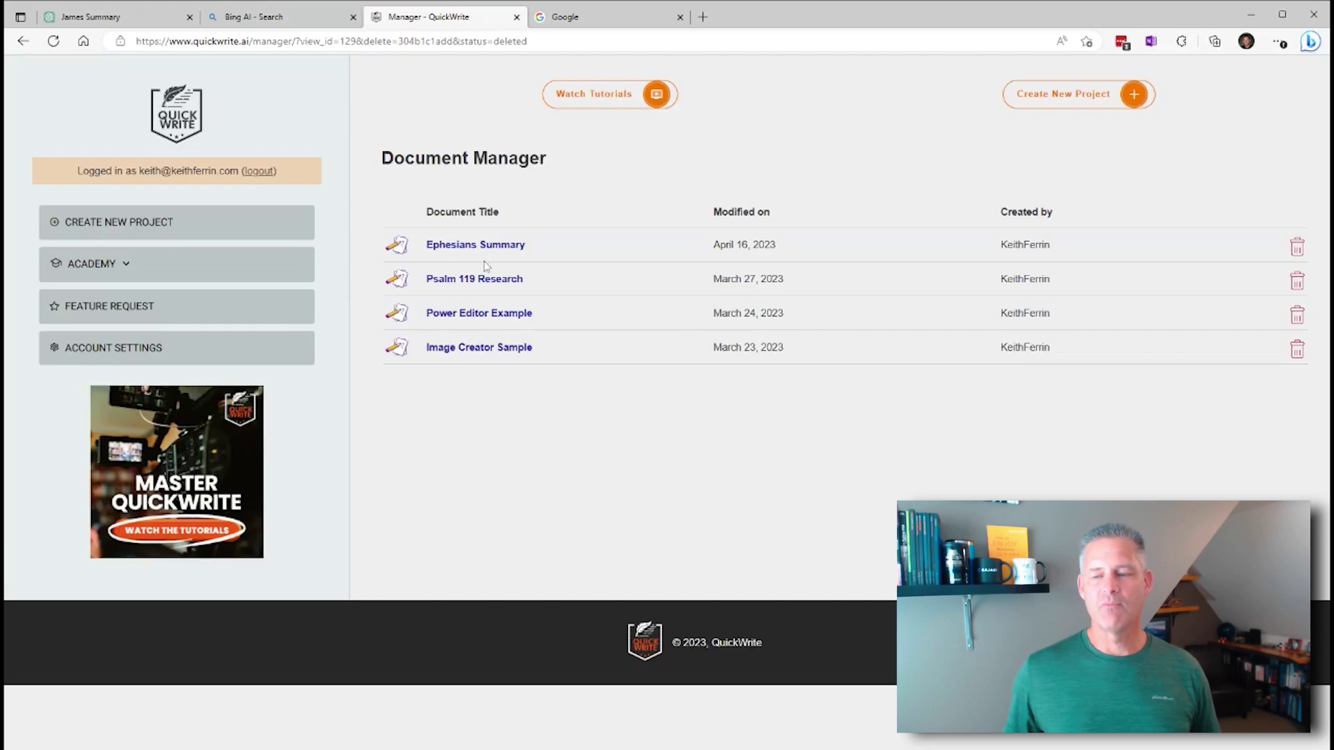
{"action": "left_click", "coordinate": [97, 22]}
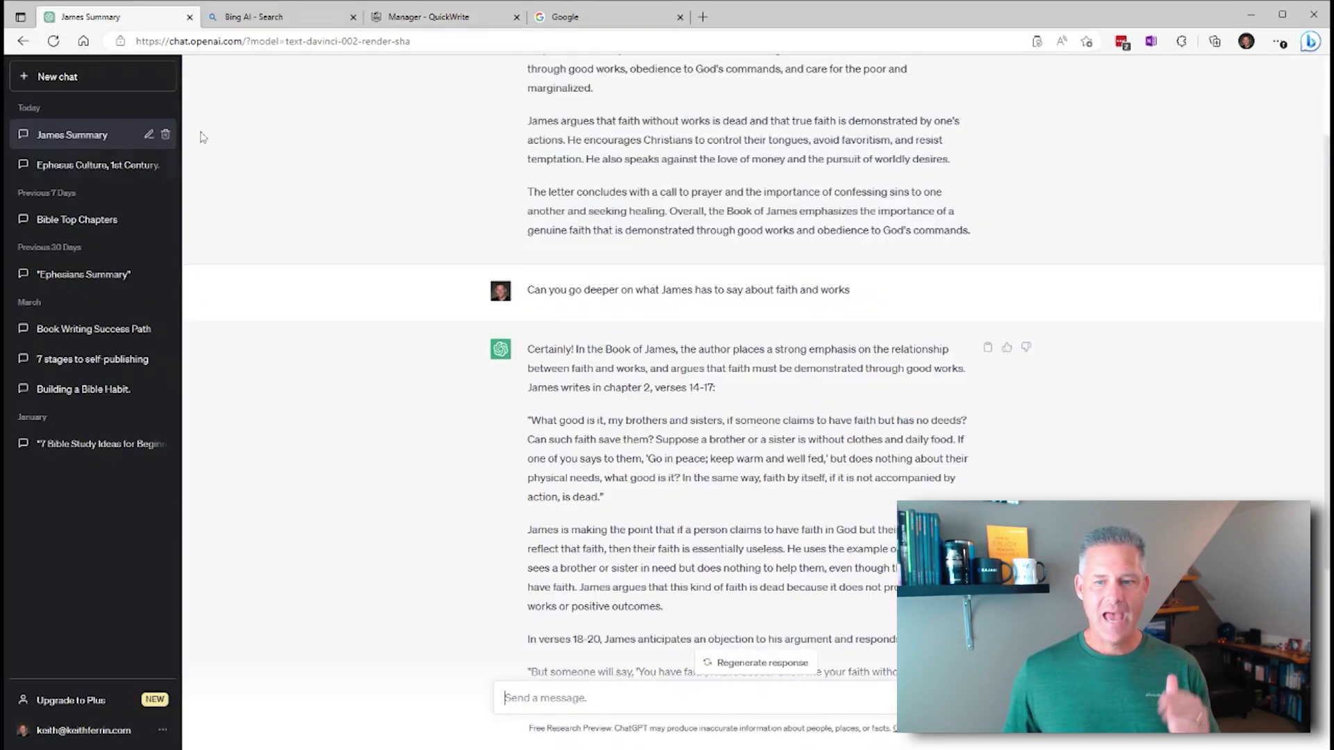
{"action": "left_click", "coordinate": [450, 19]}
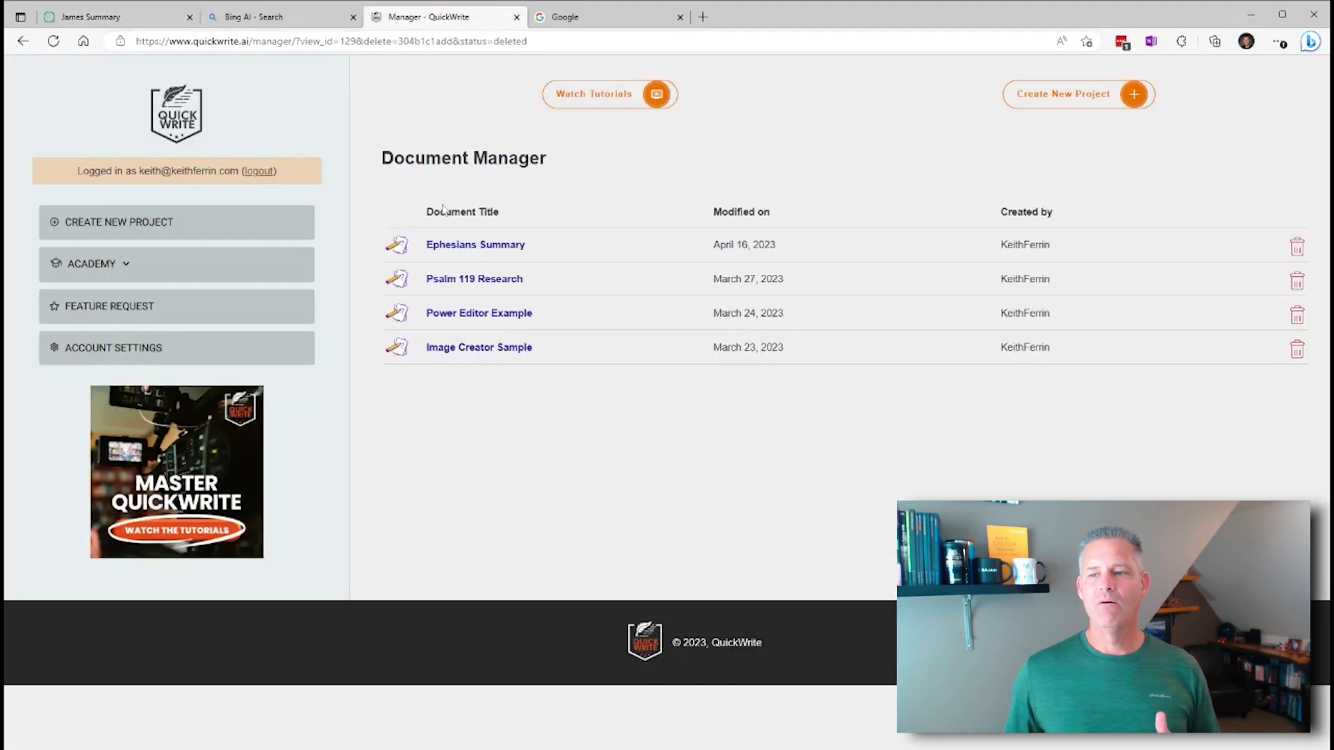
- Create a new untitled QuickWrite project with Power Editor chosen as the content type
{"action": "left_click", "coordinate": [1069, 98]}
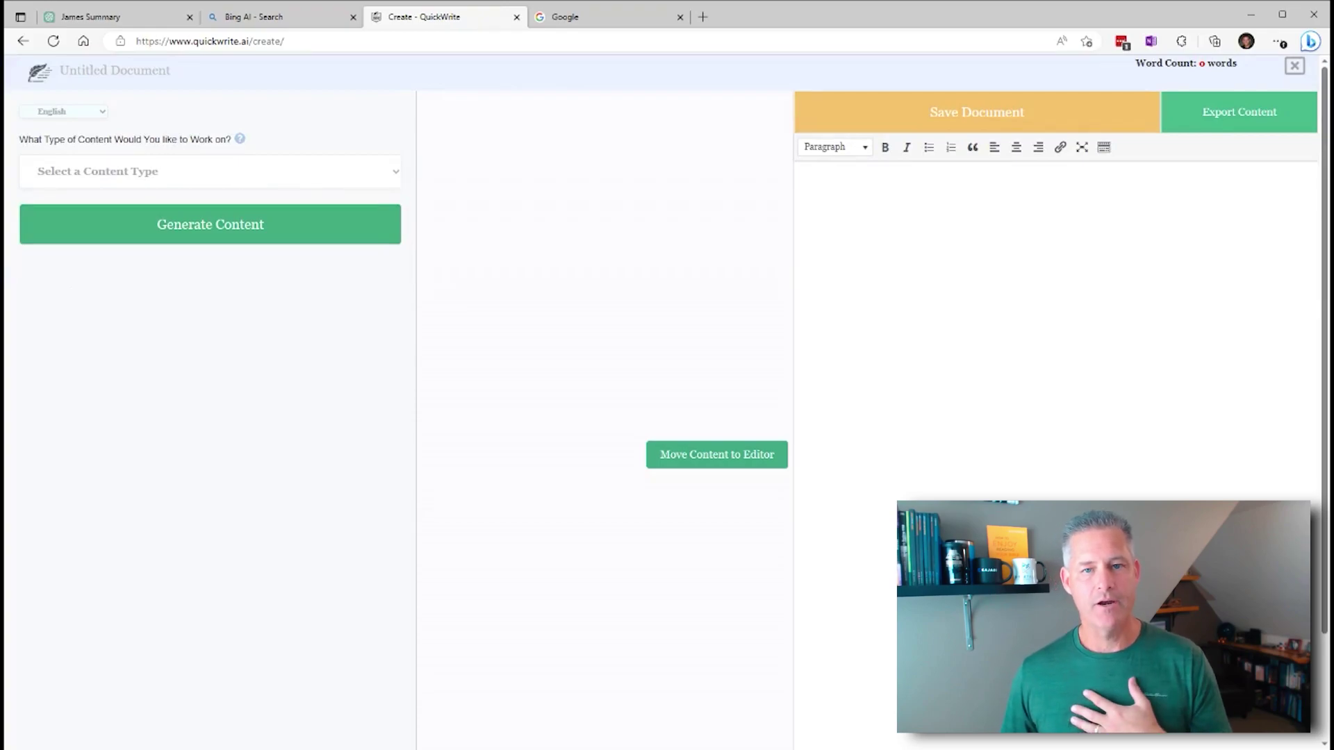
{"action": "left_click", "coordinate": [94, 258]}
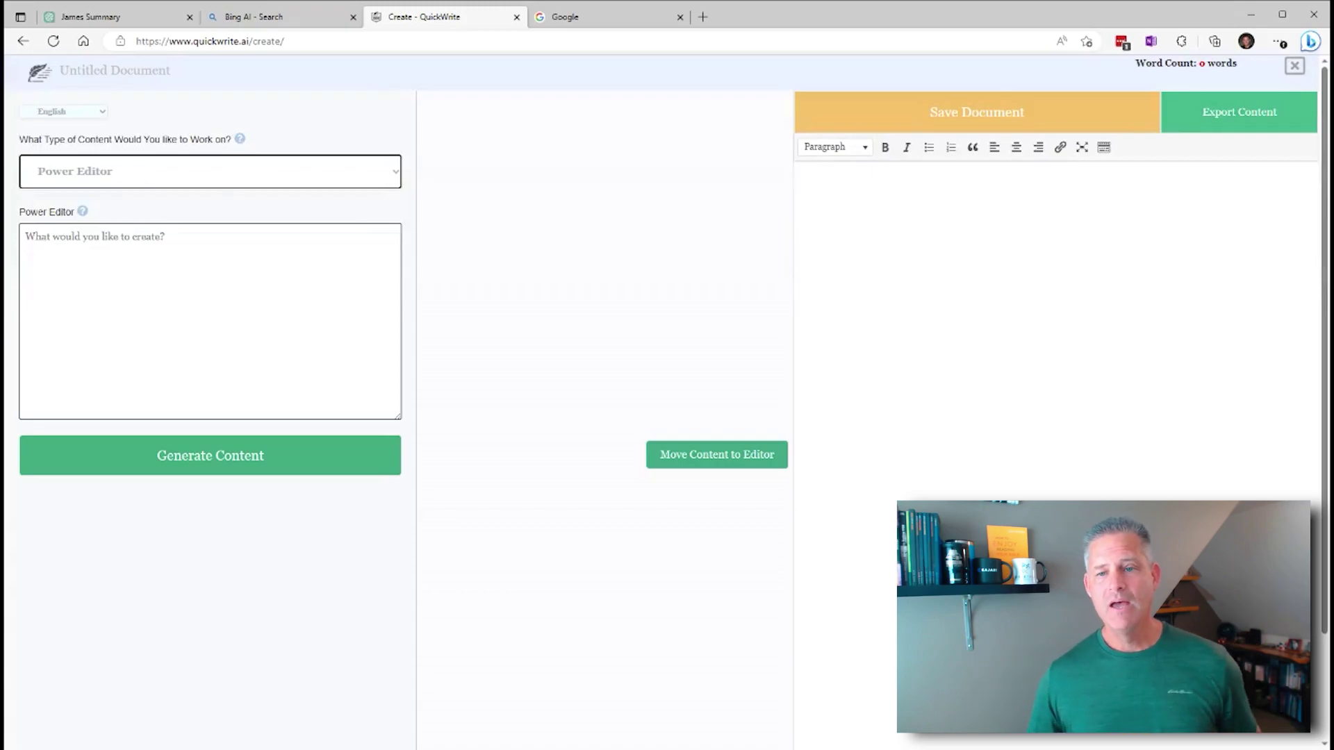
- Enter the Power Editor request 'Find 25 bible verses about patience'
{"action": "left_click", "coordinate": [210, 237]}
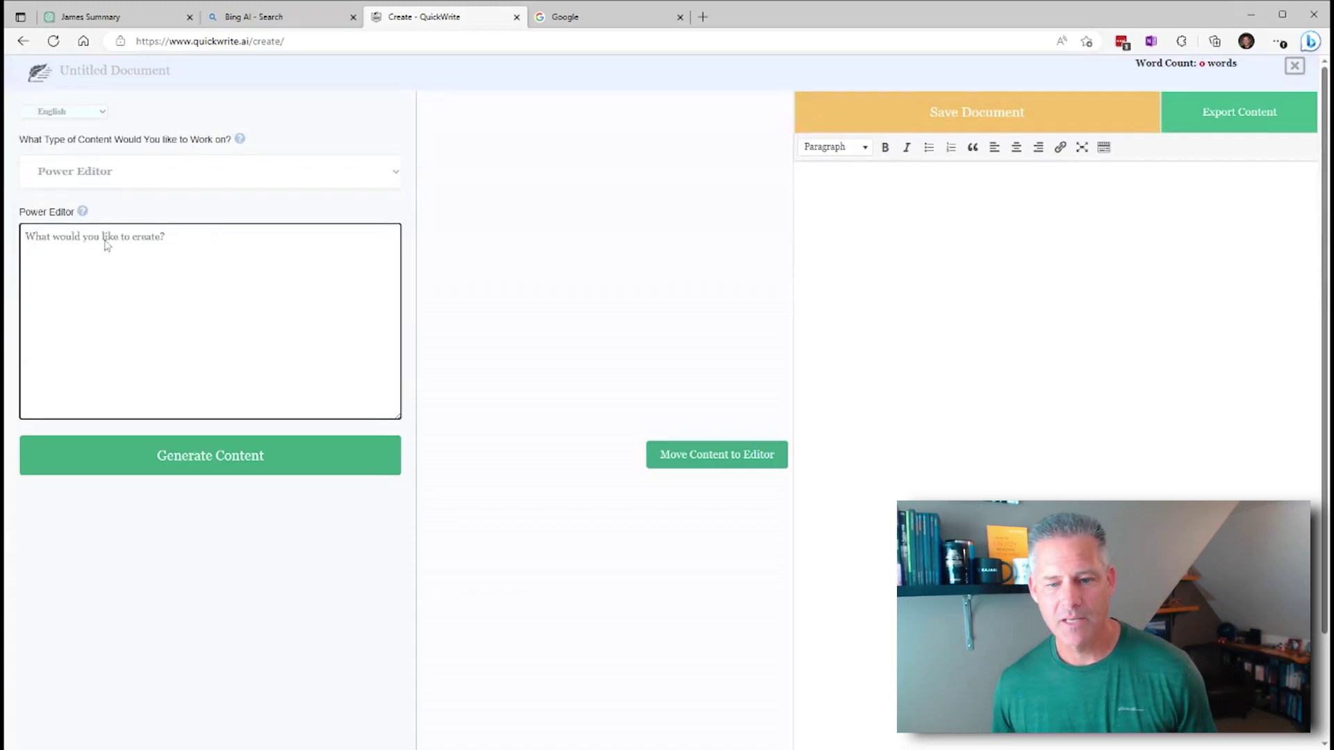
{"action": "type", "text": "Find 25 bibl"}
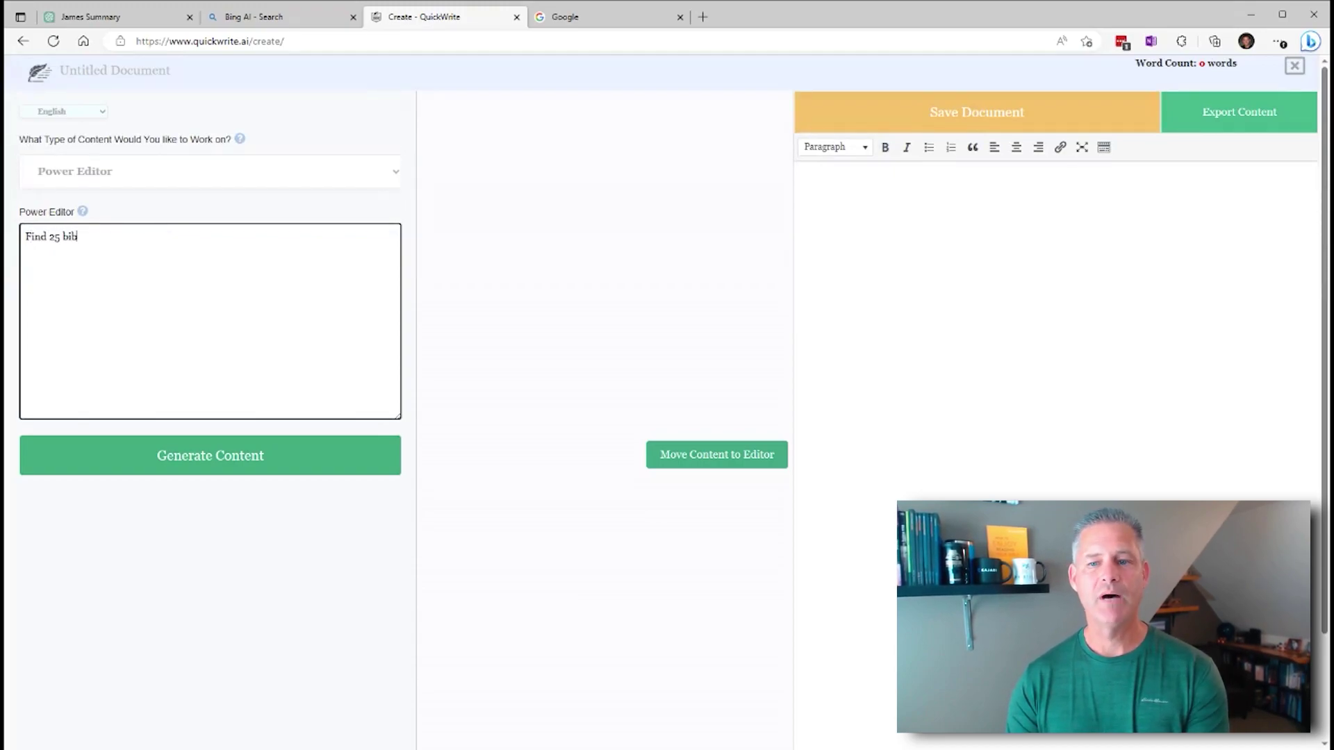
{"action": "type", "text": "e verses about"}
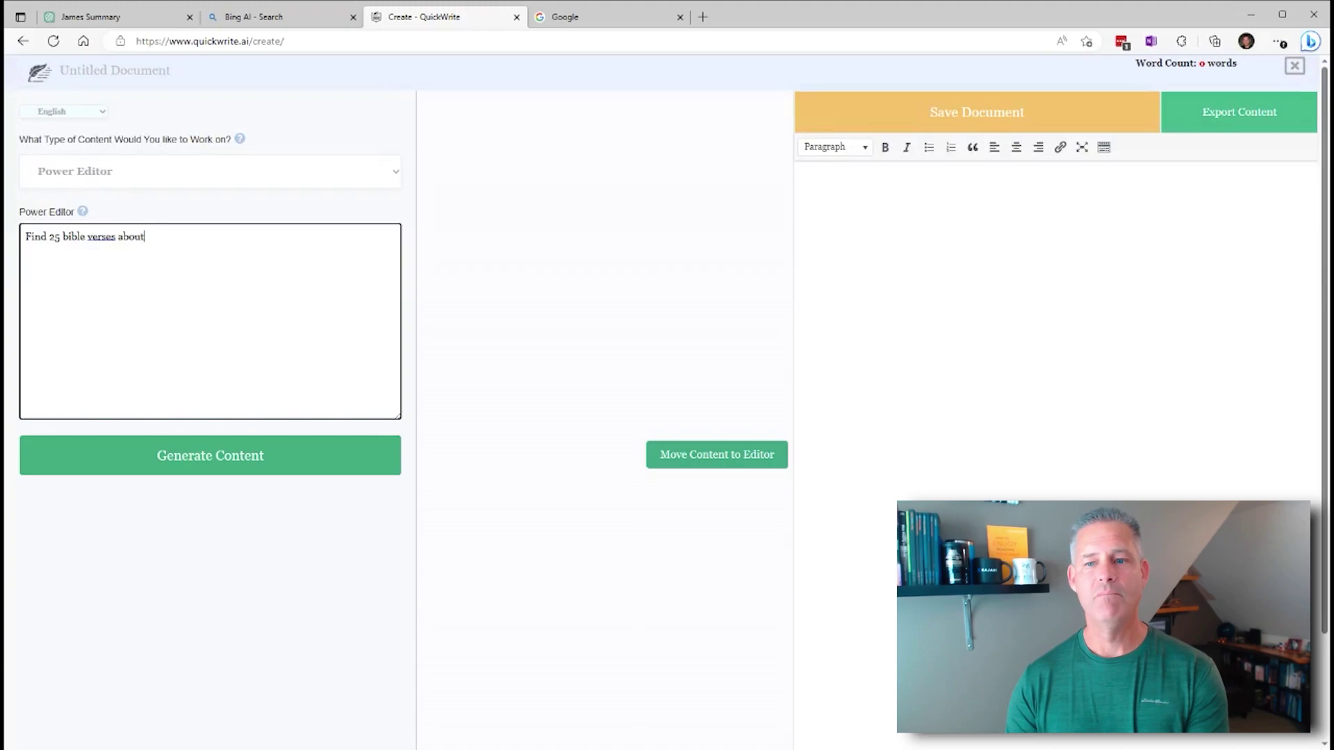
{"action": "type", "text": " patience"}
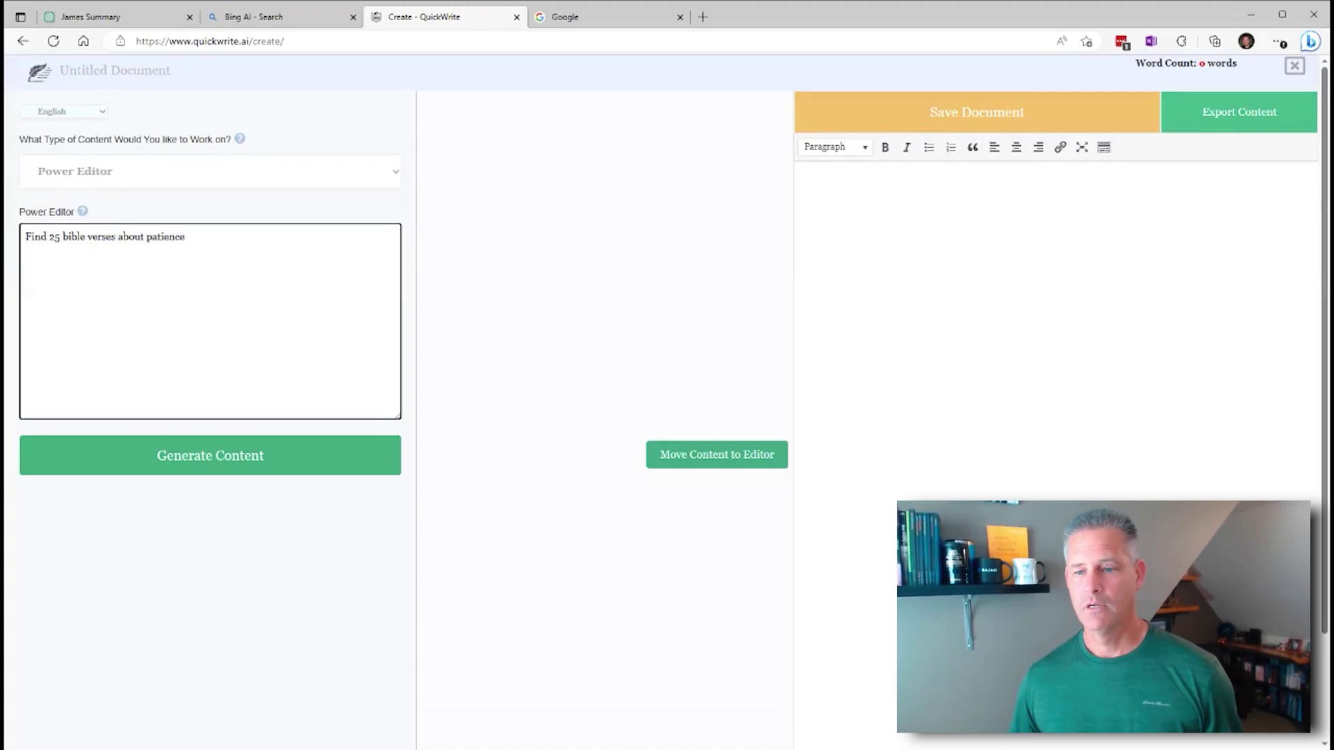
- Generate the patience verse list and review it, including Romans 12:12, Proverbs 15:18 and Psalms 40:1
{"action": "left_click", "coordinate": [233, 467]}
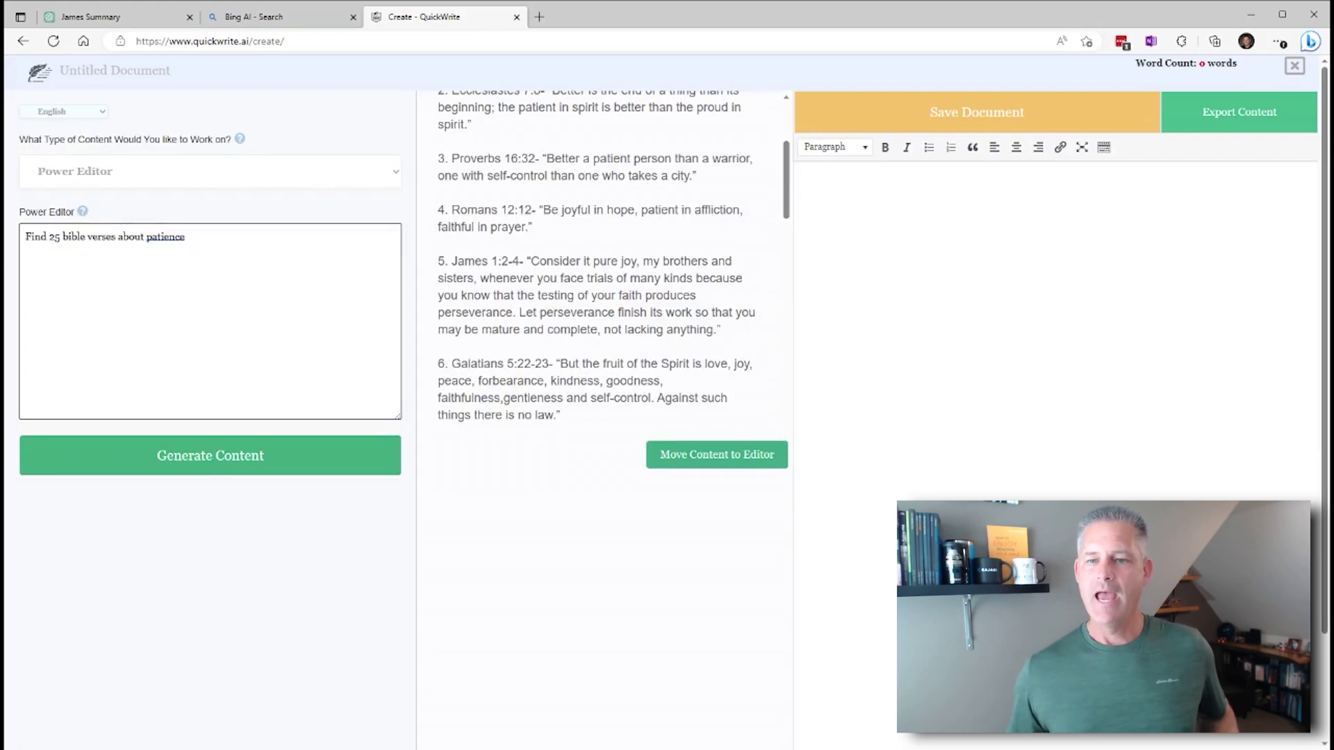
{"action": "left_click", "coordinate": [244, 247]}
{"action": "left_click", "coordinate": [564, 278]}
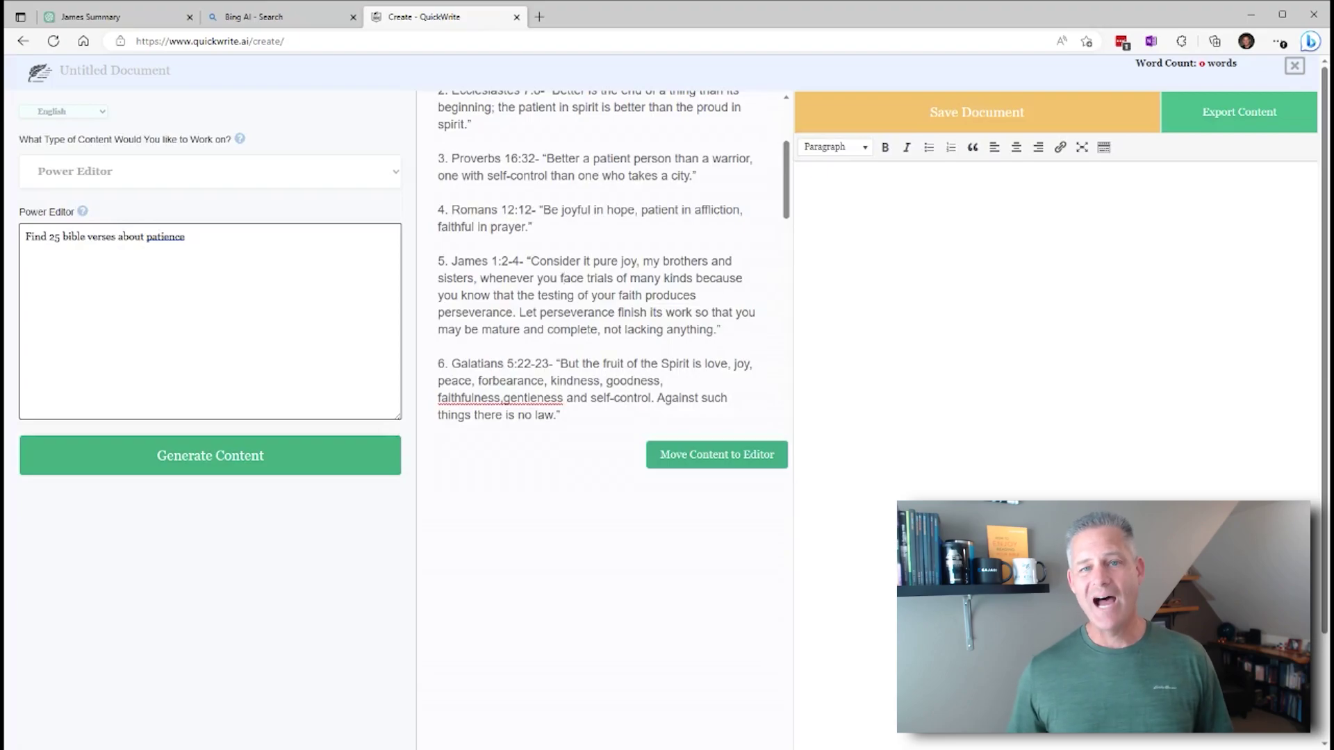
{"action": "scroll", "coordinate": [563, 165], "scroll_direction": "down", "scroll_amount": 2}
{"action": "scroll", "coordinate": [562, 164], "scroll_direction": "down", "scroll_amount": 5}
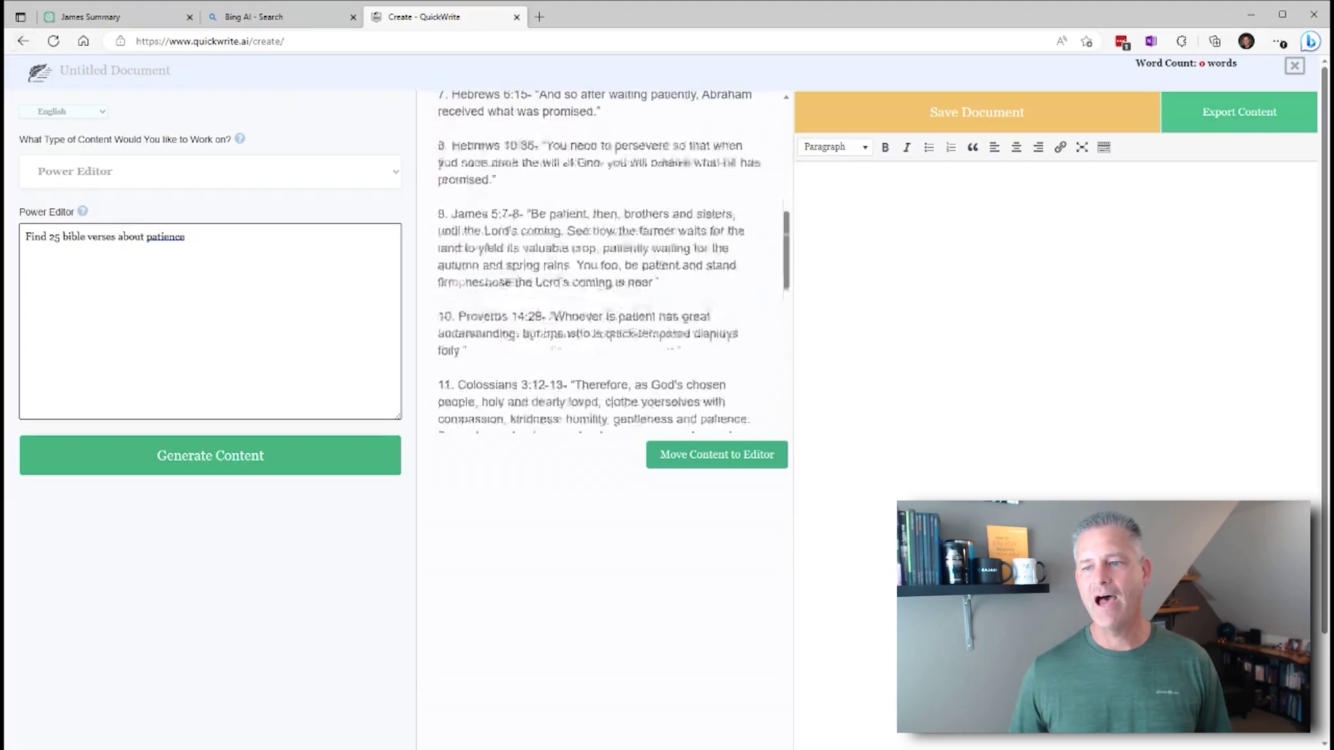
- Move the generated patience verses into the editor and check them through verse 24
{"action": "left_click", "coordinate": [720, 461]}
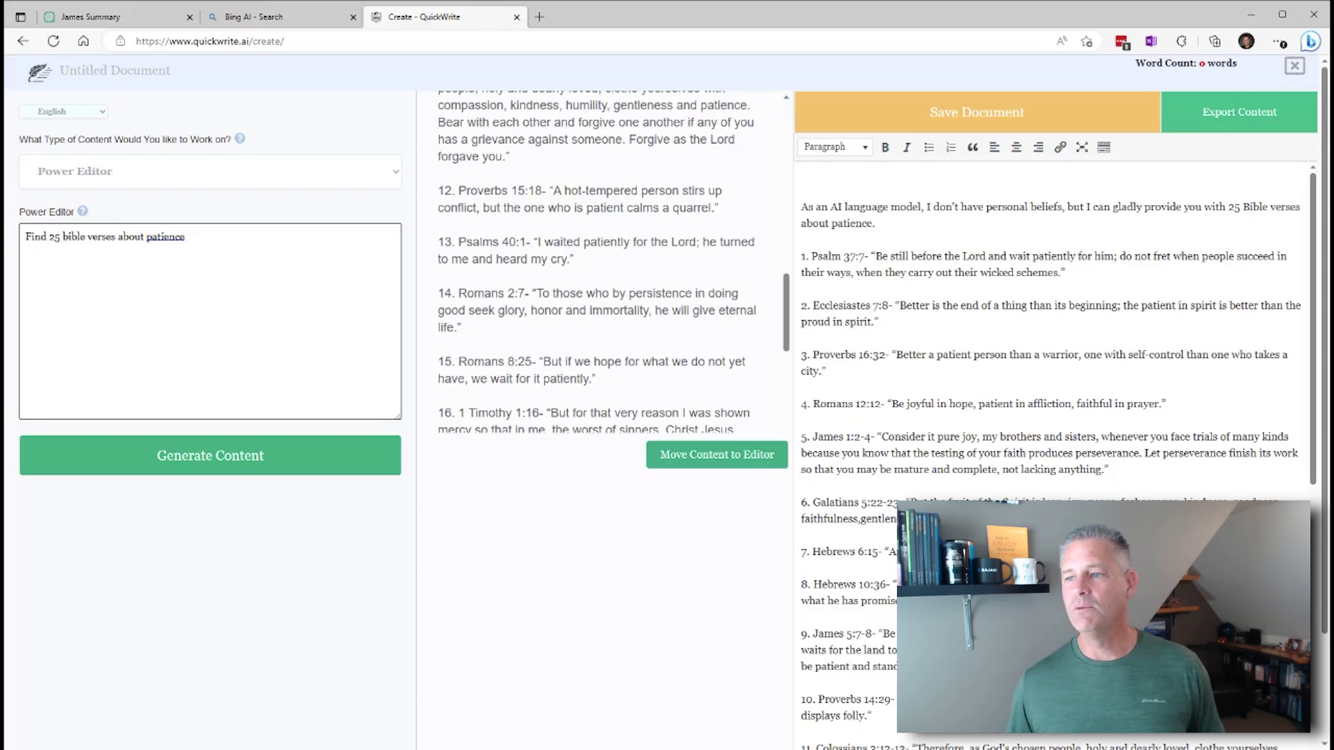
{"action": "scroll", "coordinate": [1056, 452], "scroll_direction": "down", "scroll_amount": 10}
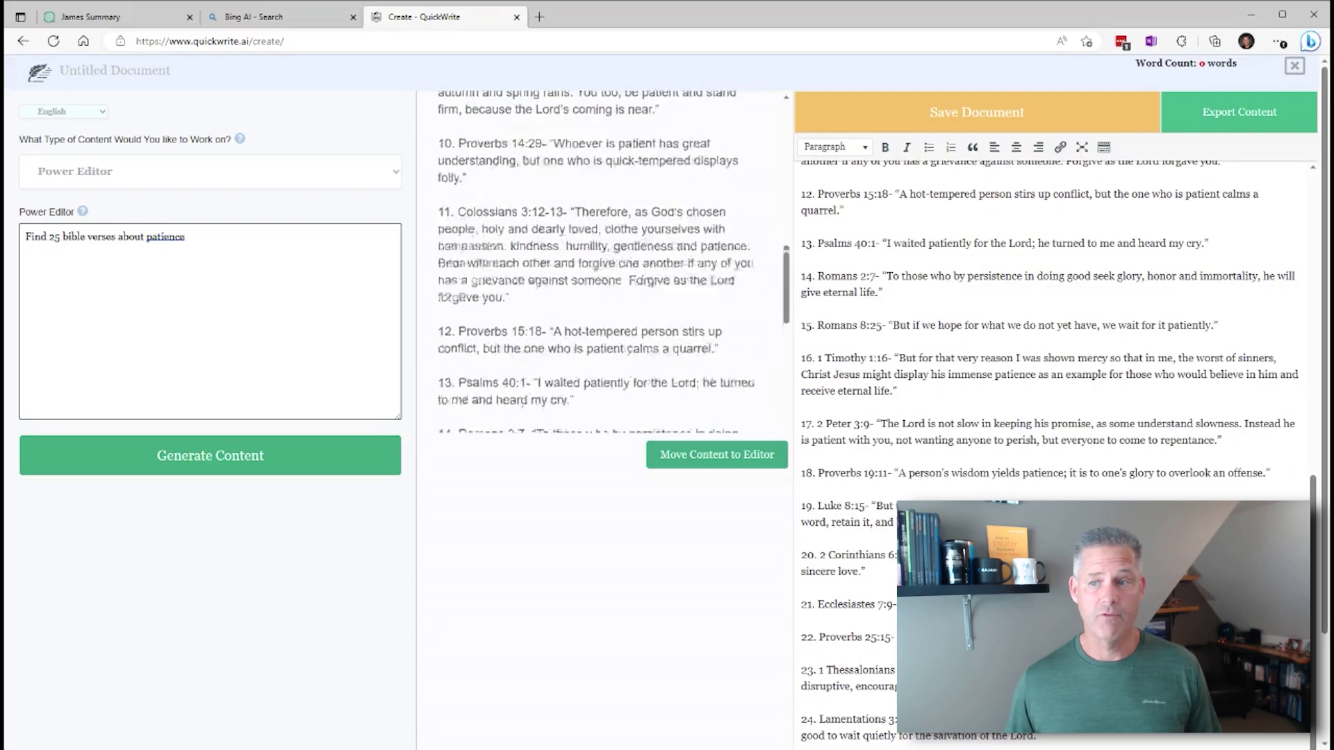
{"action": "scroll", "coordinate": [597, 264], "scroll_direction": "up", "scroll_amount": 4}
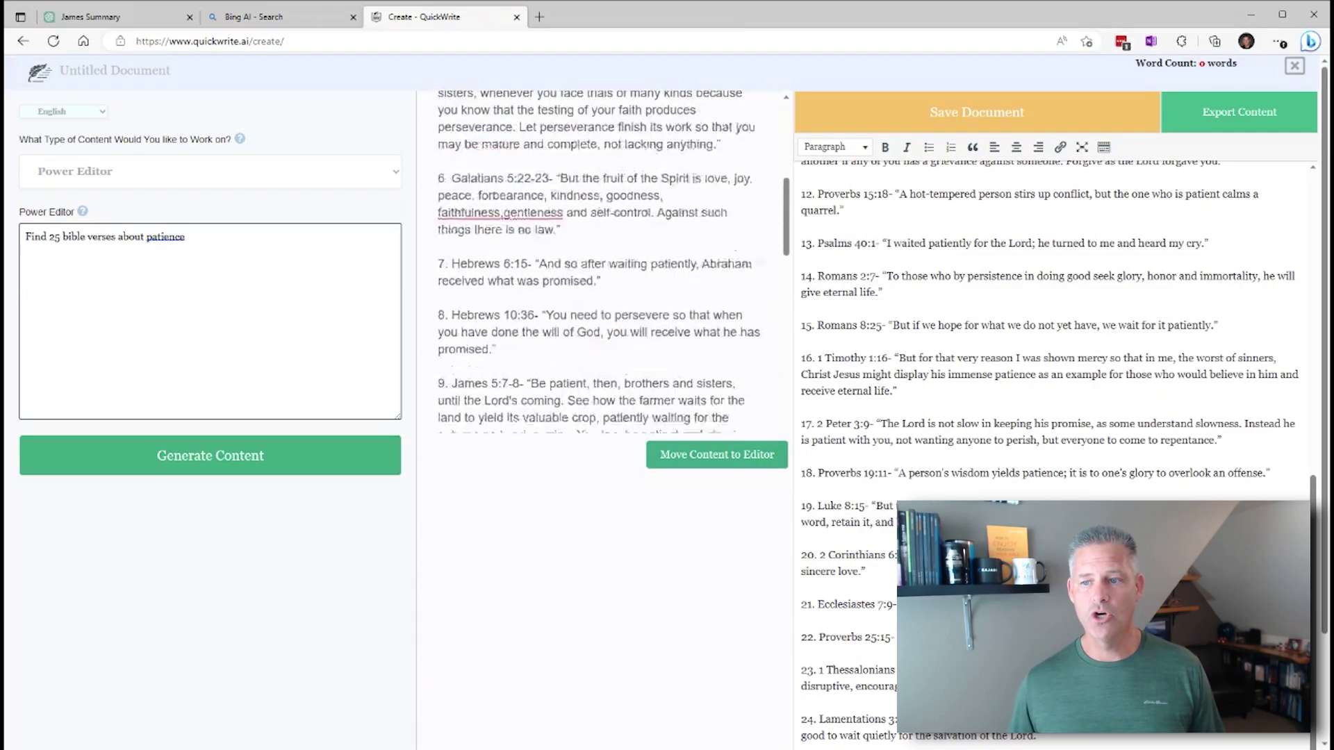
{"action": "left_click_drag", "start_coordinate": [602, 303], "coordinate": [451, 285]}
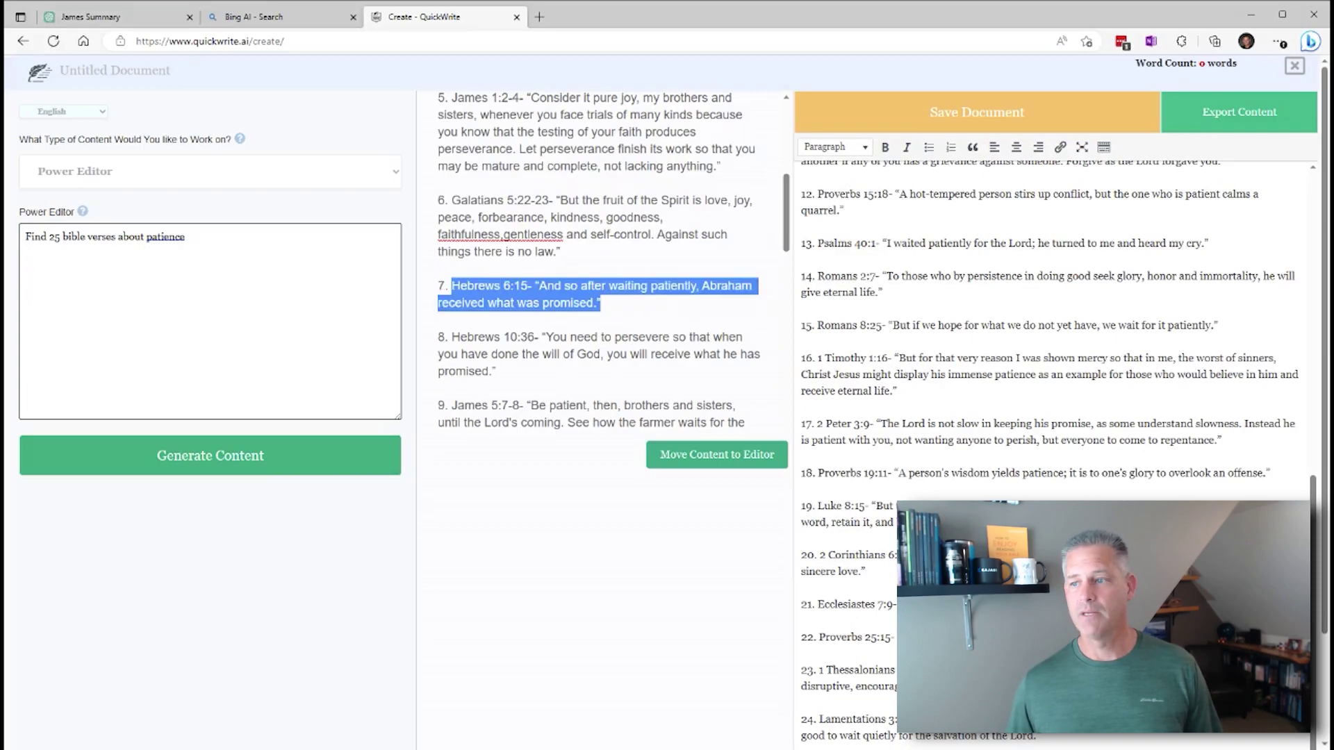
{"action": "scroll", "coordinate": [597, 264], "scroll_direction": "down", "scroll_amount": 1}
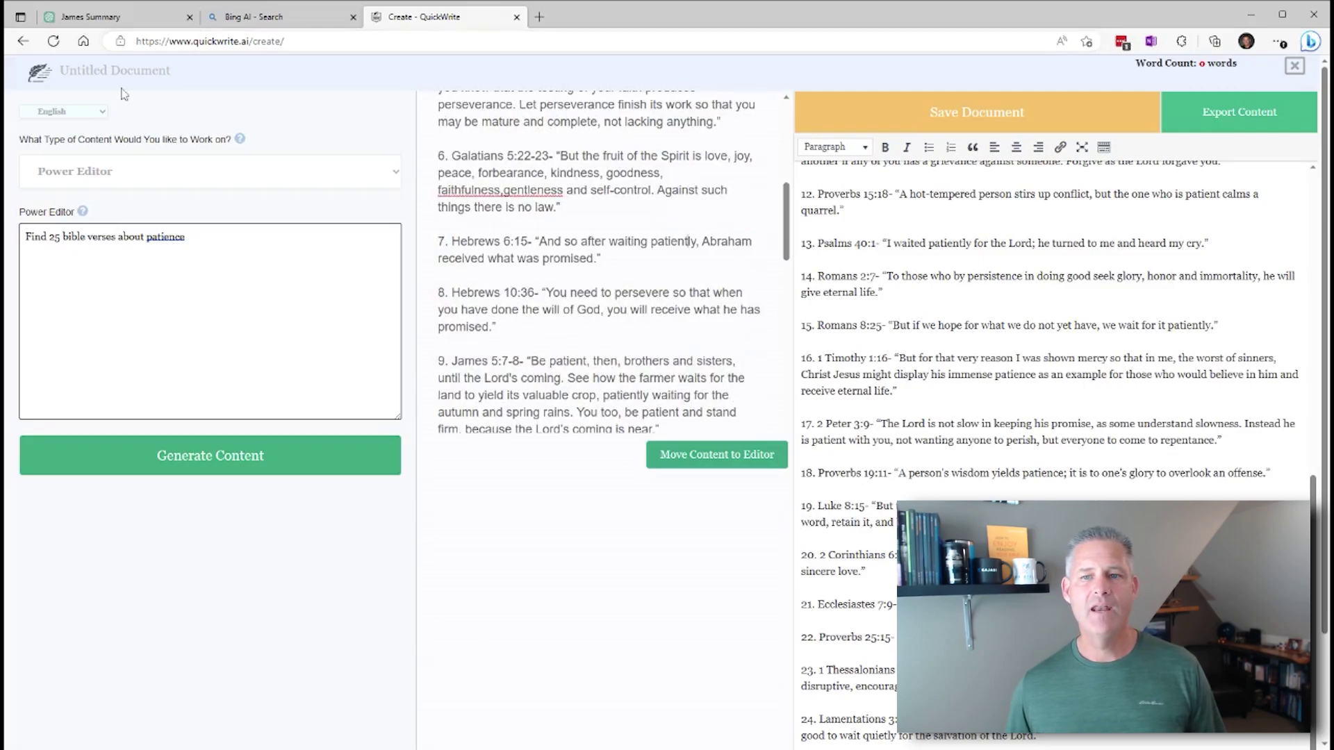
- Rename the untitled document to 'Patience Bible Study' and save it
{"action": "left_click", "coordinate": [60, 70]}
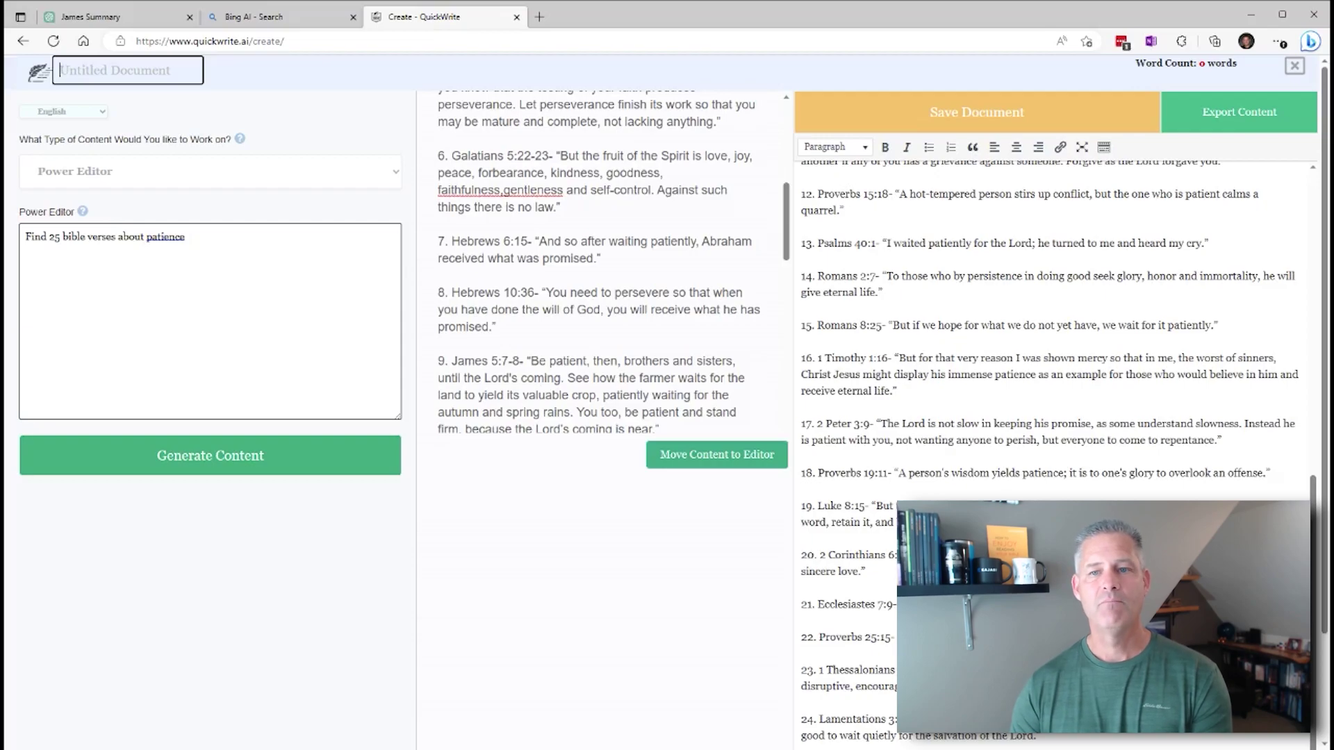
{"action": "type", "text": "Patien"}
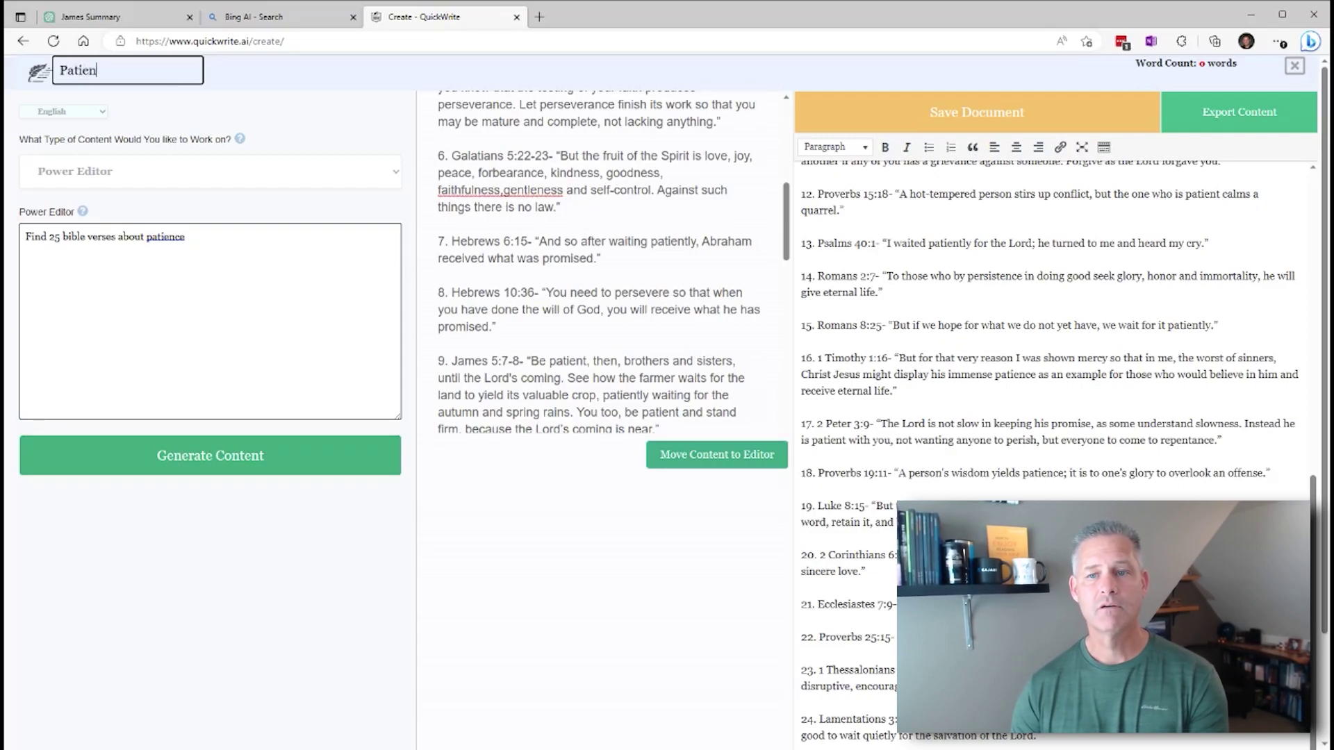
{"action": "type", "text": "ce Bl"}
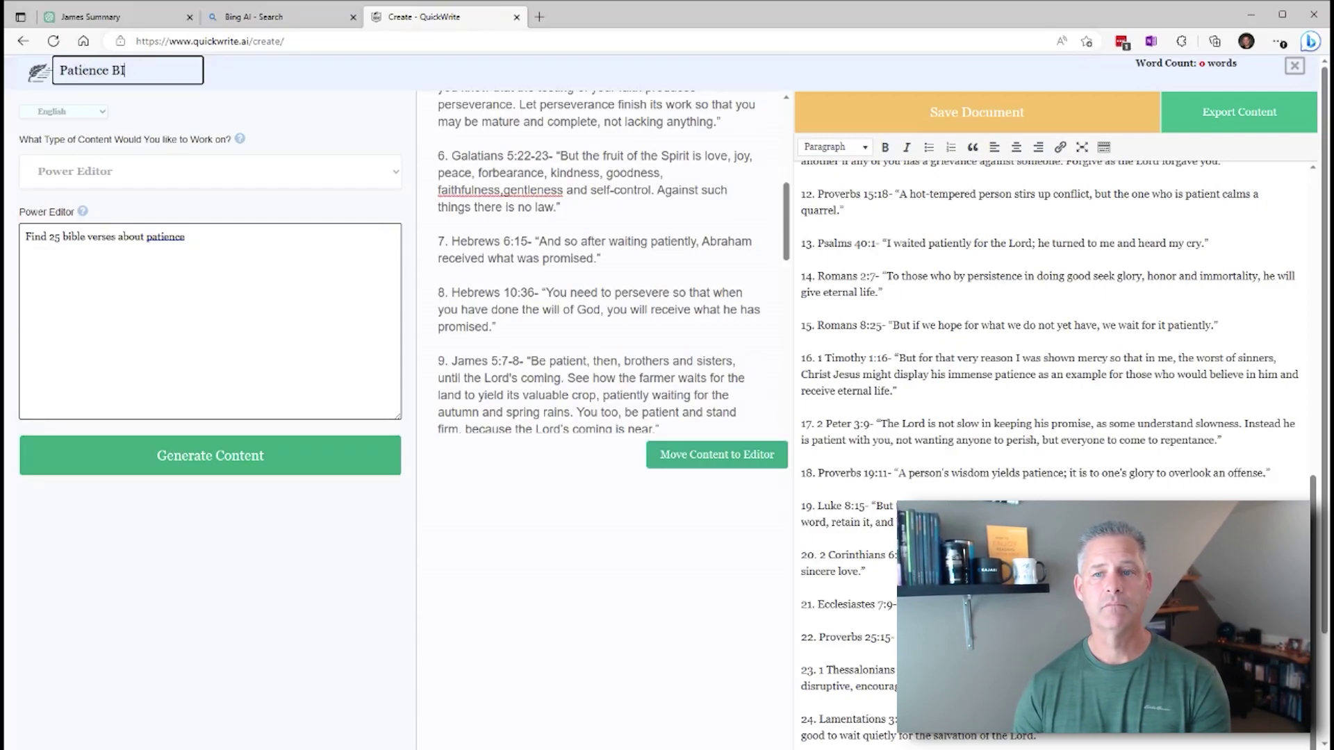
{"action": "key", "text": "BackSpace"}
{"action": "type", "text": "ible Study"}
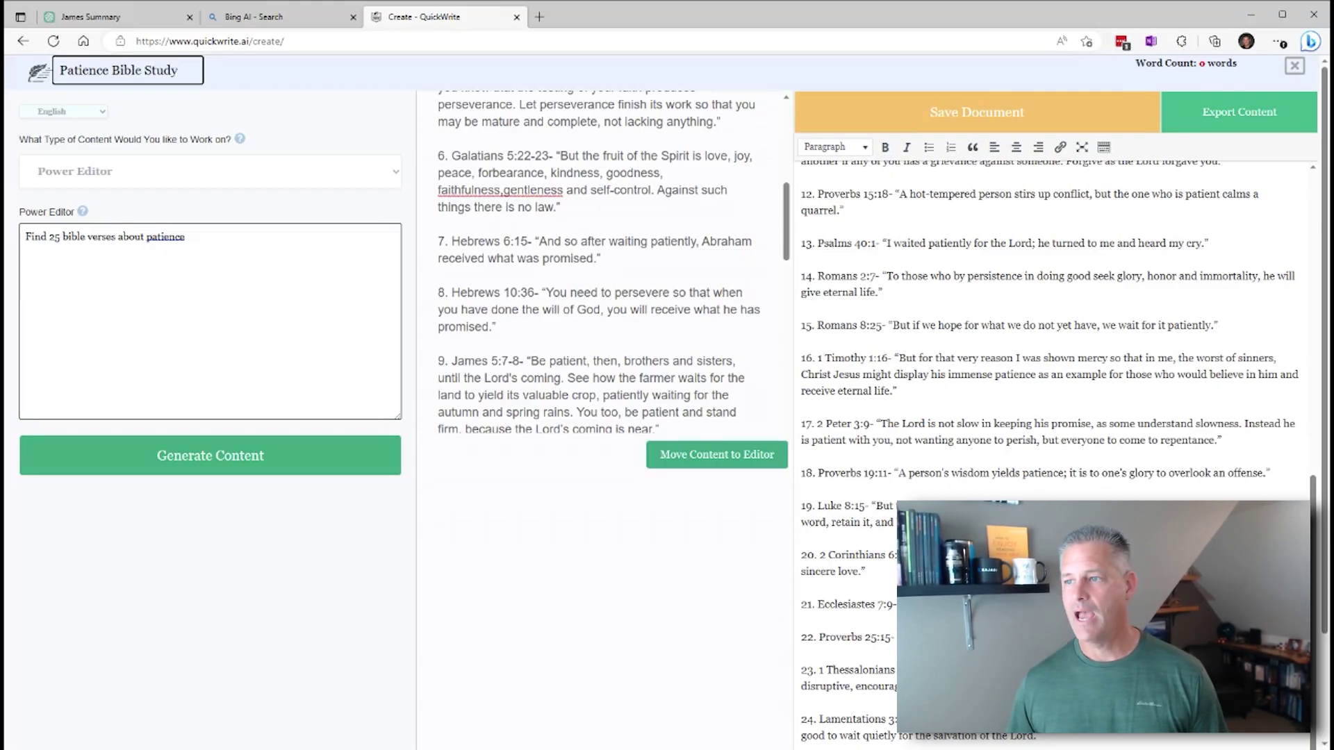
{"action": "key", "text": "Return"}
{"action": "left_click", "coordinate": [975, 115]}
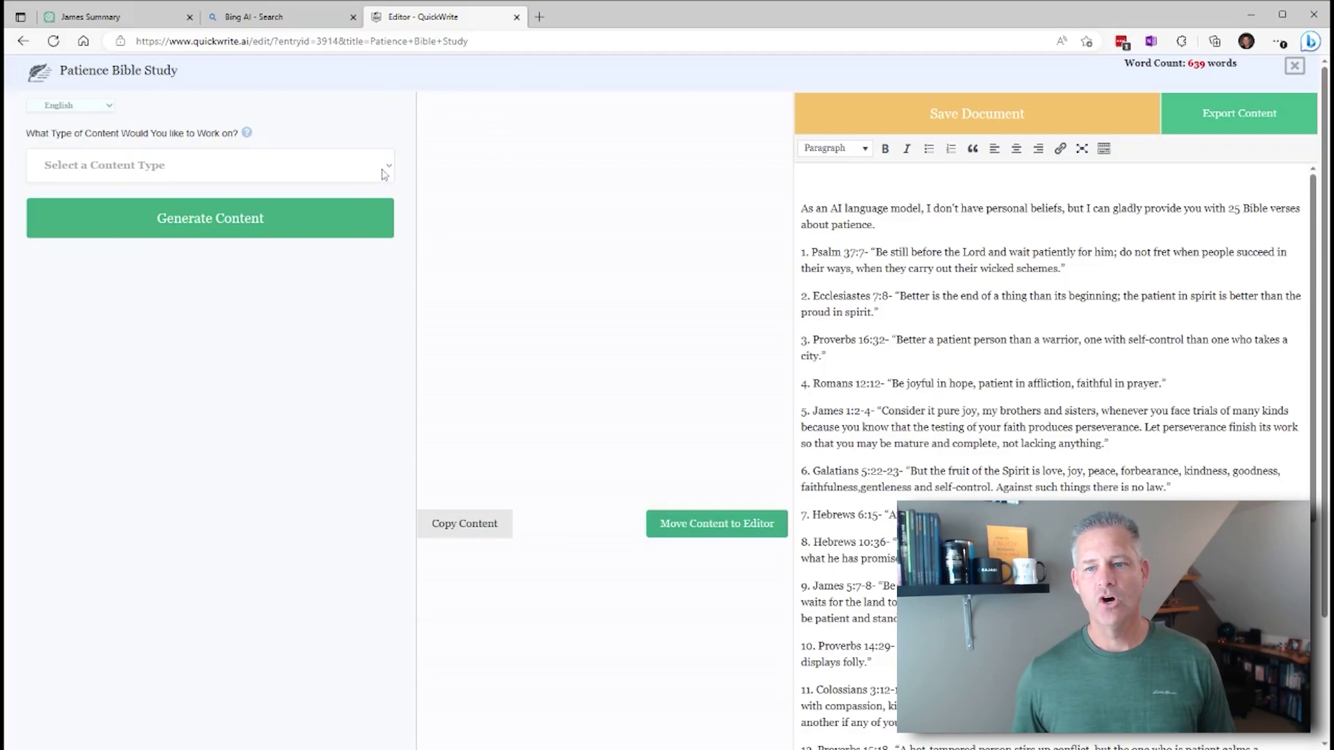
- Ask Power Editor 'What did Jesus have to say about patience' and review the generated answer
{"action": "left_click", "coordinate": [161, 289]}
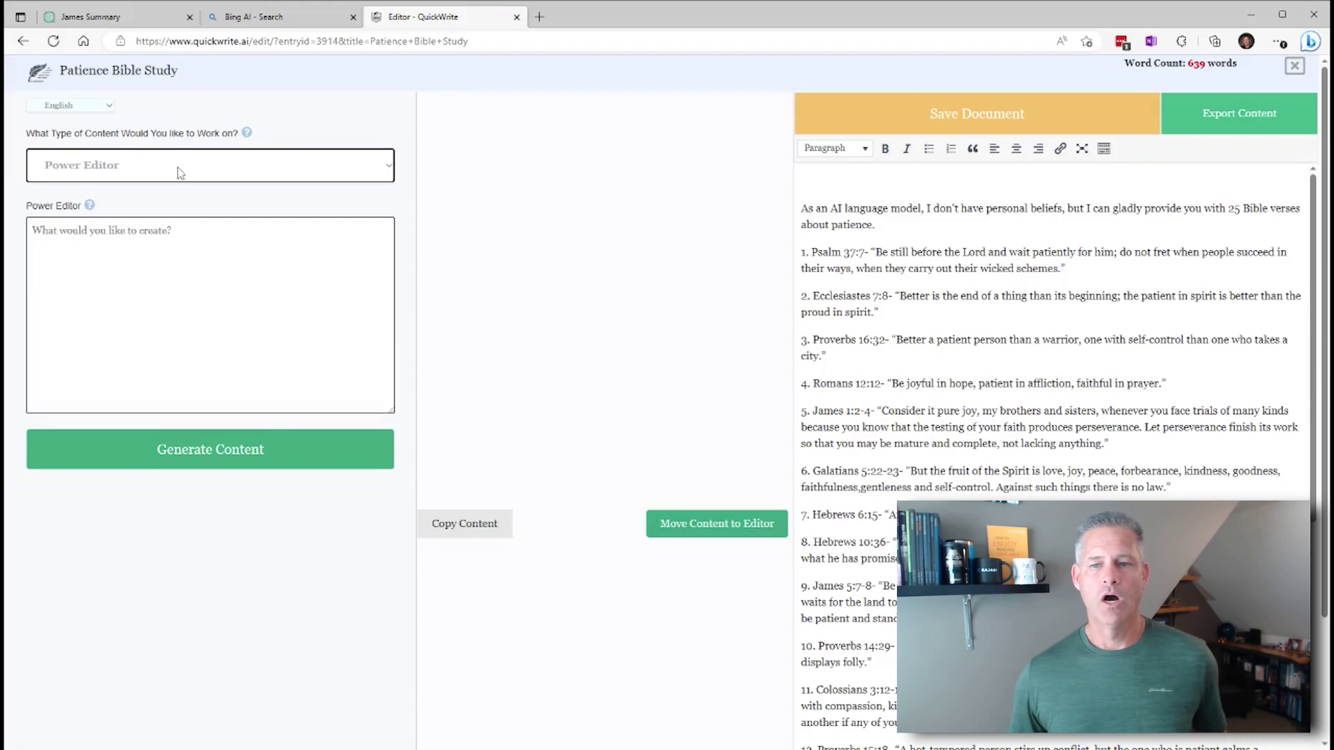
{"action": "left_click", "coordinate": [148, 248]}
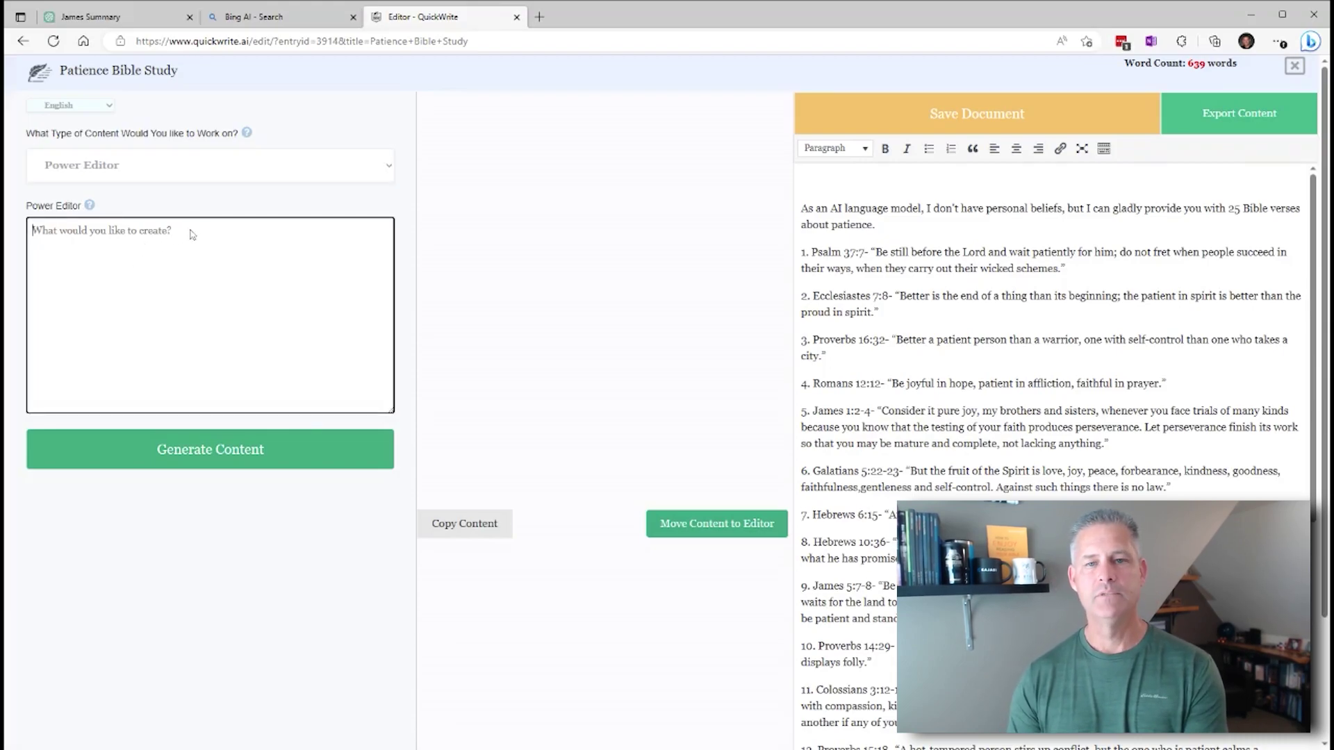
{"action": "type", "text": "What did Jesus"}
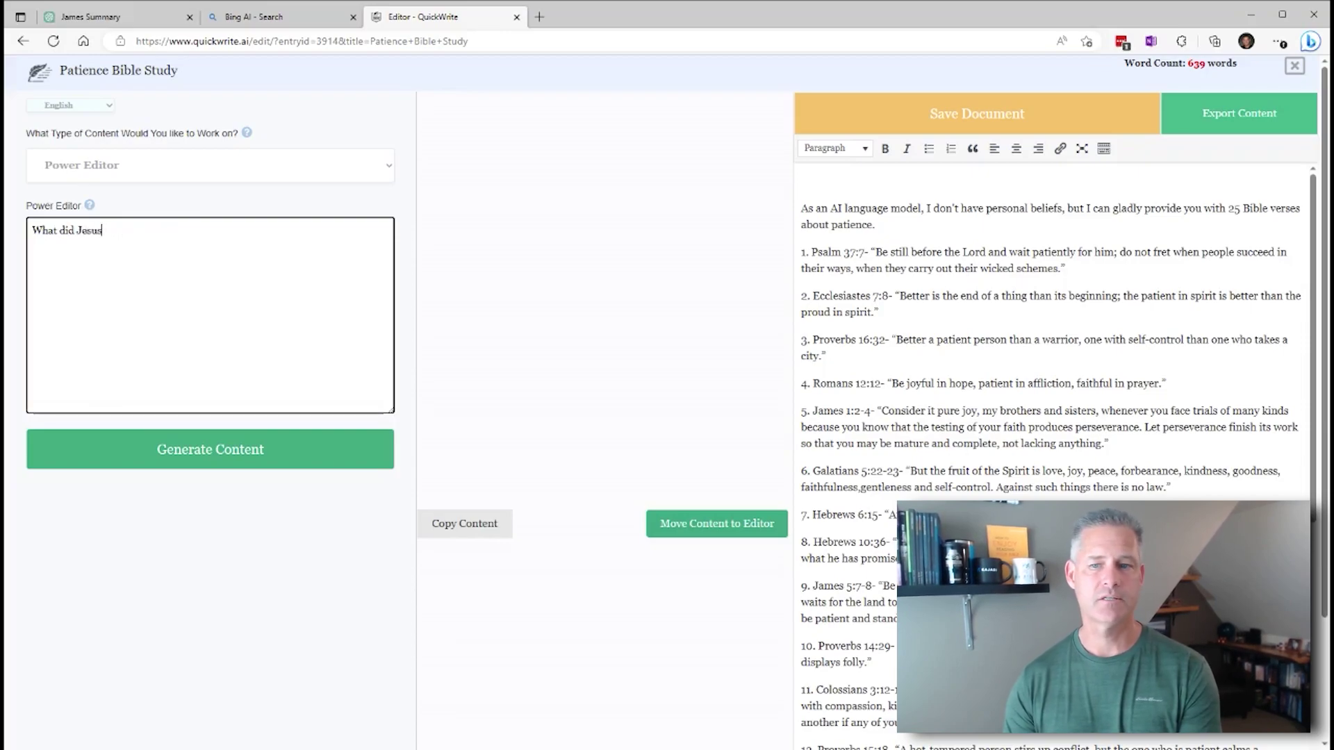
{"action": "type", "text": " have to say ab"}
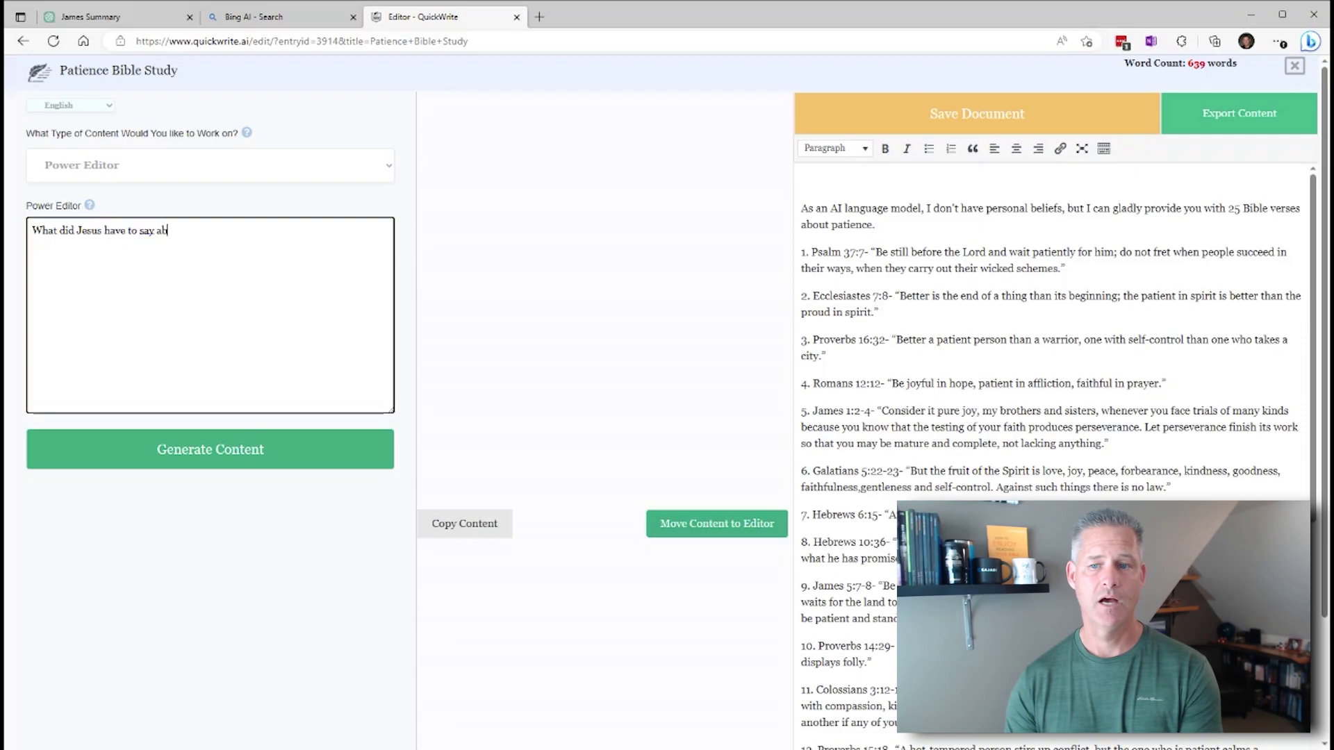
{"action": "type", "text": "out pateence"}
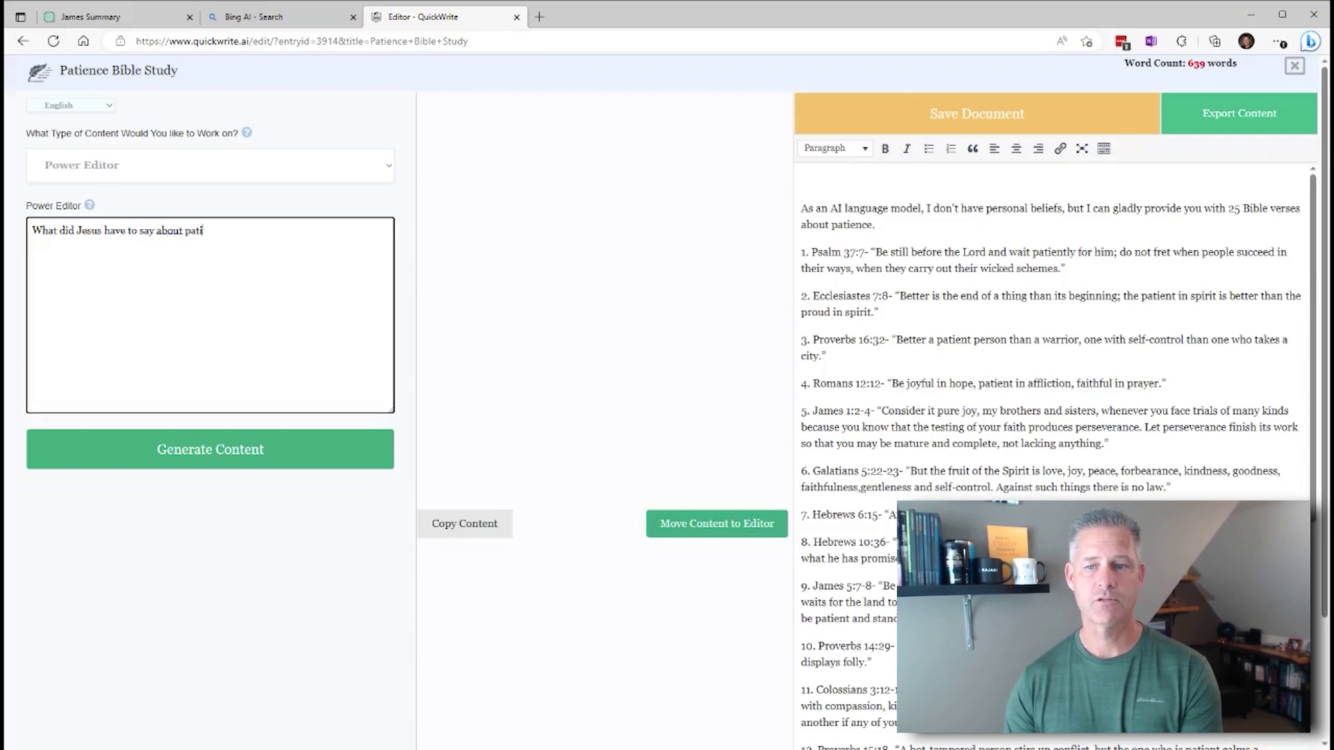
{"action": "left_click", "coordinate": [208, 449]}
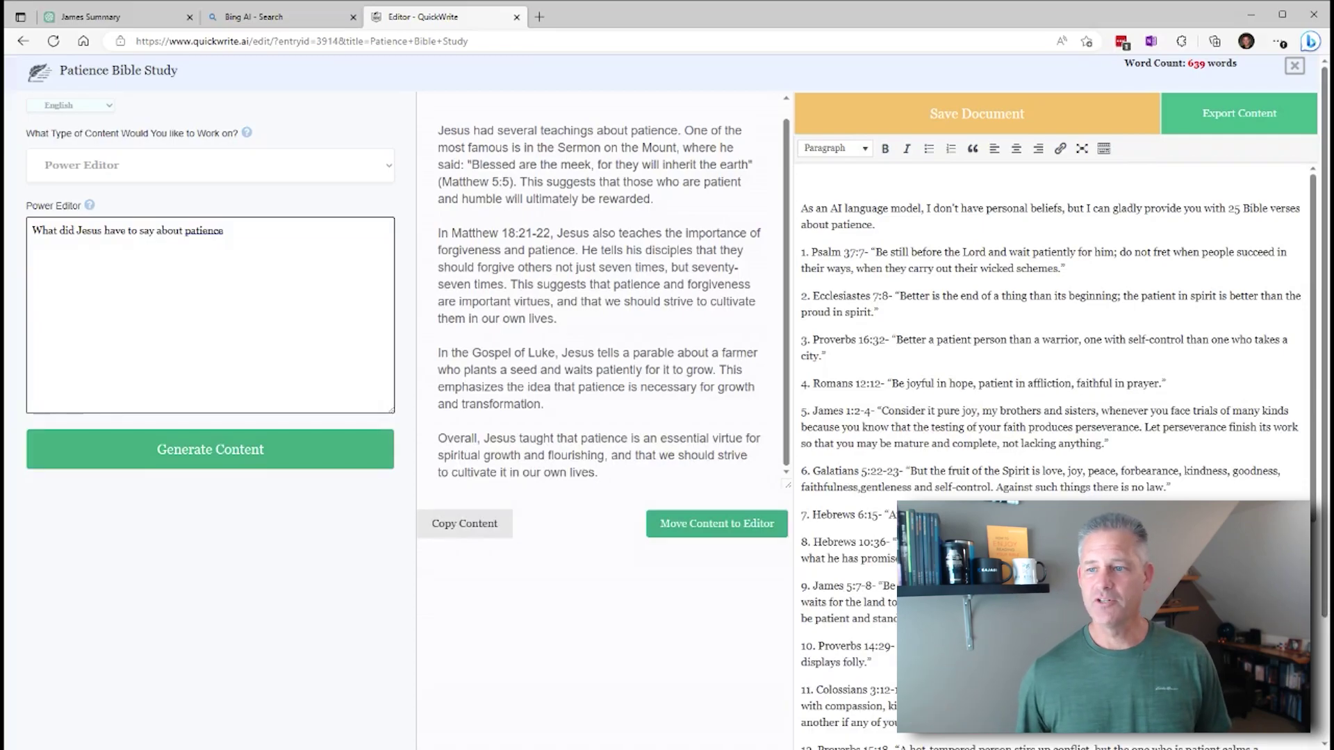
{"action": "scroll", "coordinate": [665, 402], "scroll_direction": "down", "scroll_amount": 1}
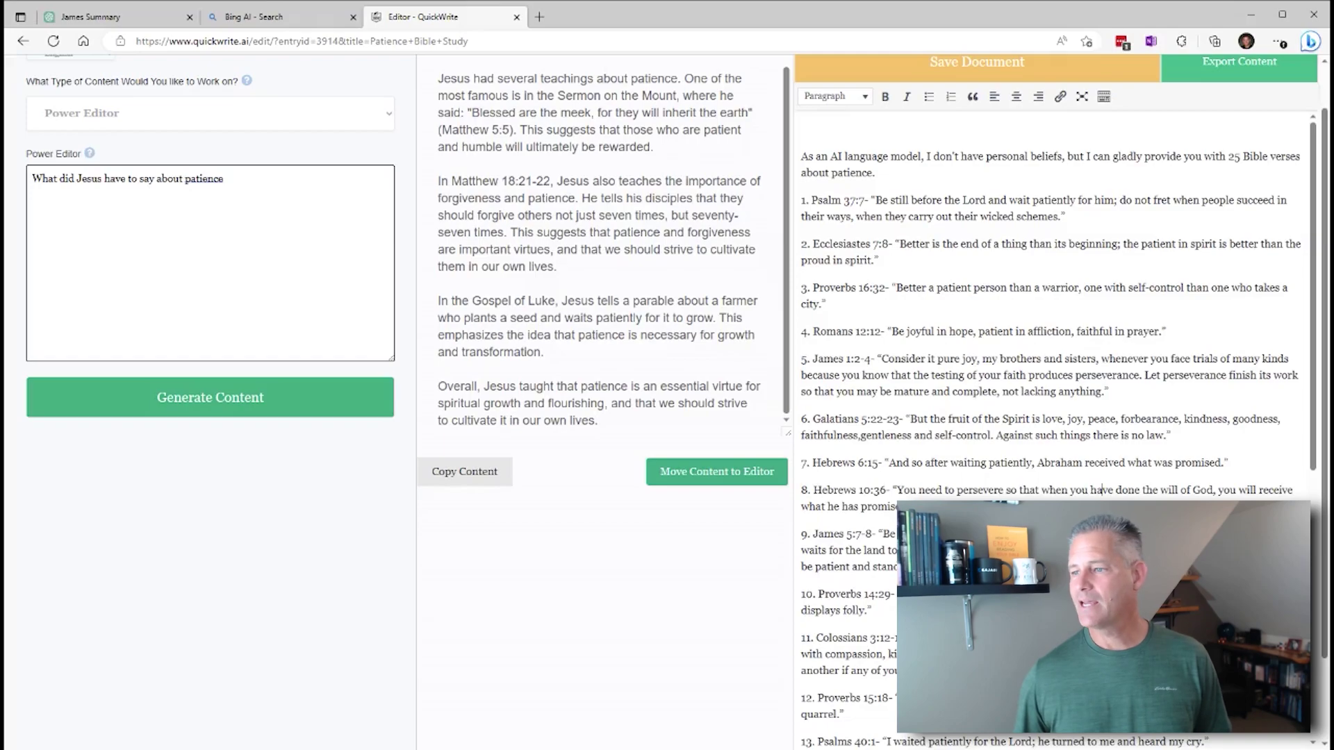
{"action": "scroll", "coordinate": [1053, 417], "scroll_direction": "down", "scroll_amount": 8}
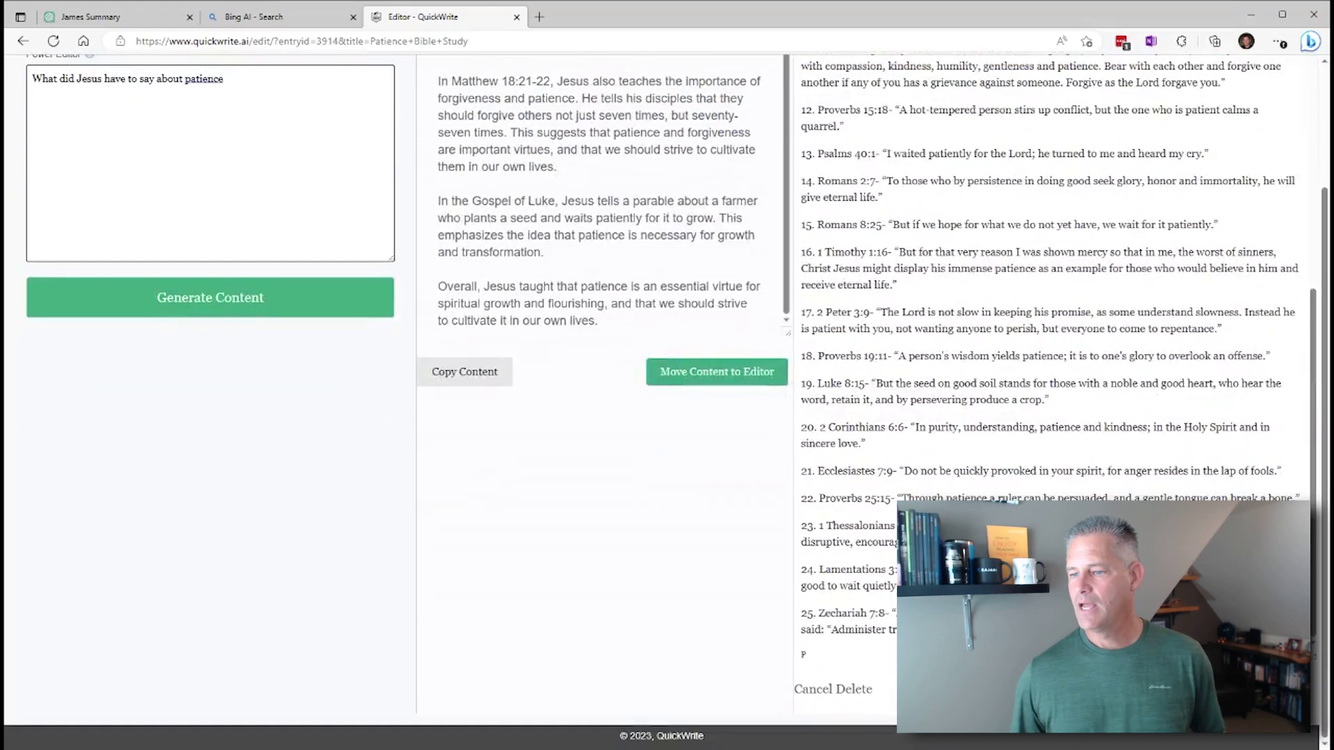
- Add the line 'PROMPT: What did Jesus have to say about patience' after the last verse
{"action": "left_click_drag", "start_coordinate": [202, 79], "coordinate": [7, 103]}
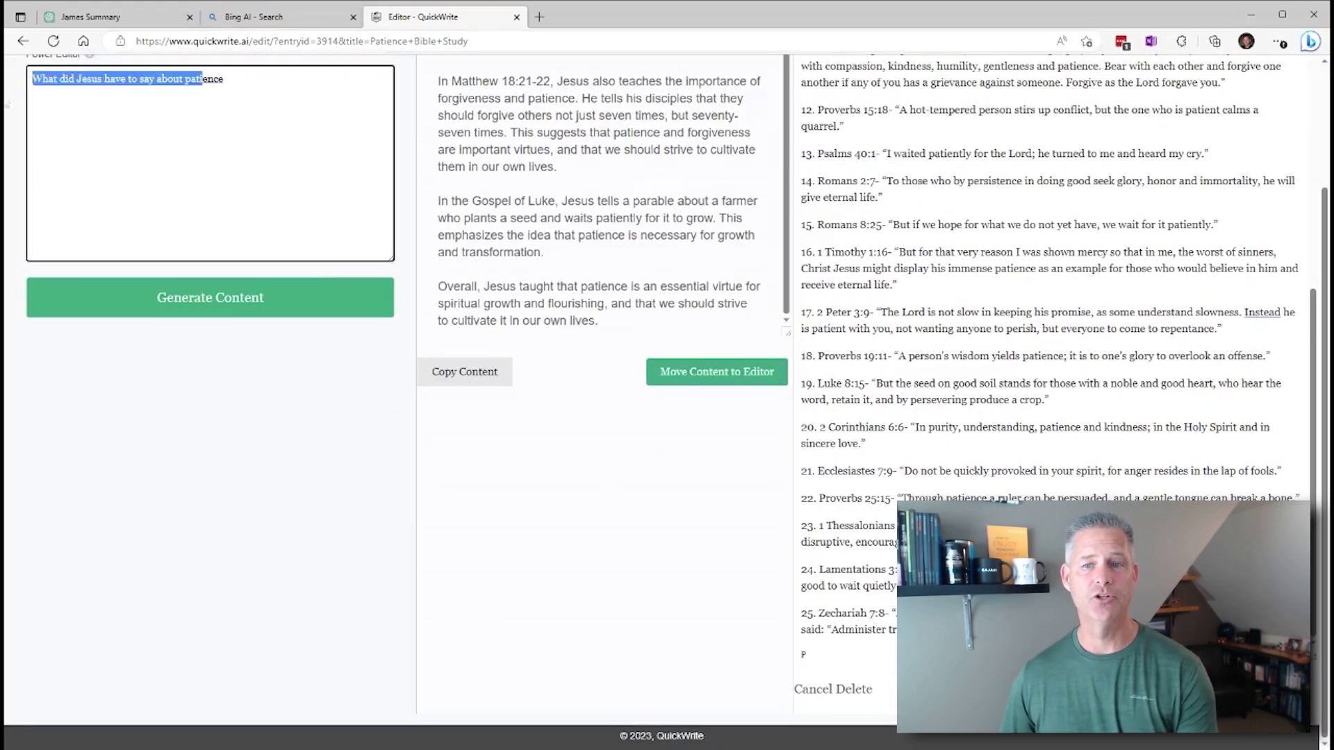
{"action": "triple_click", "coordinate": [184, 84]}
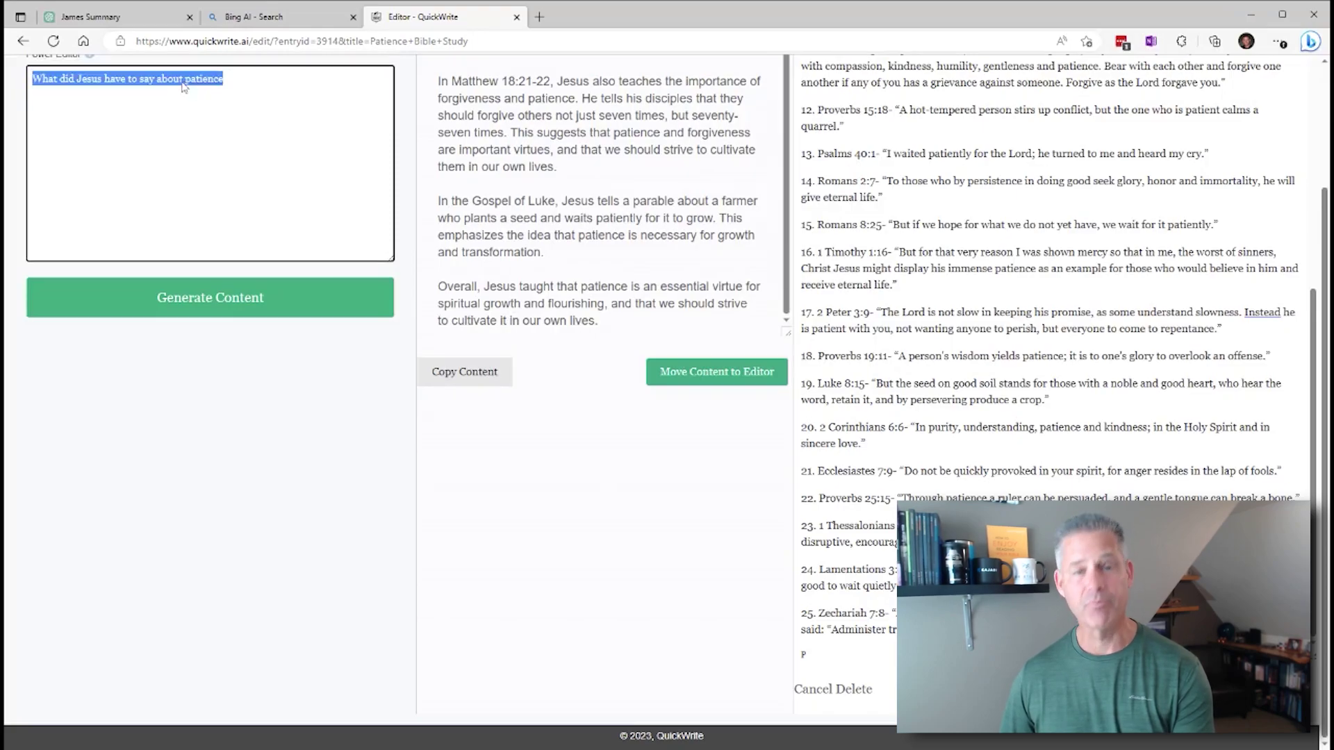
{"action": "left_click", "coordinate": [885, 672]}
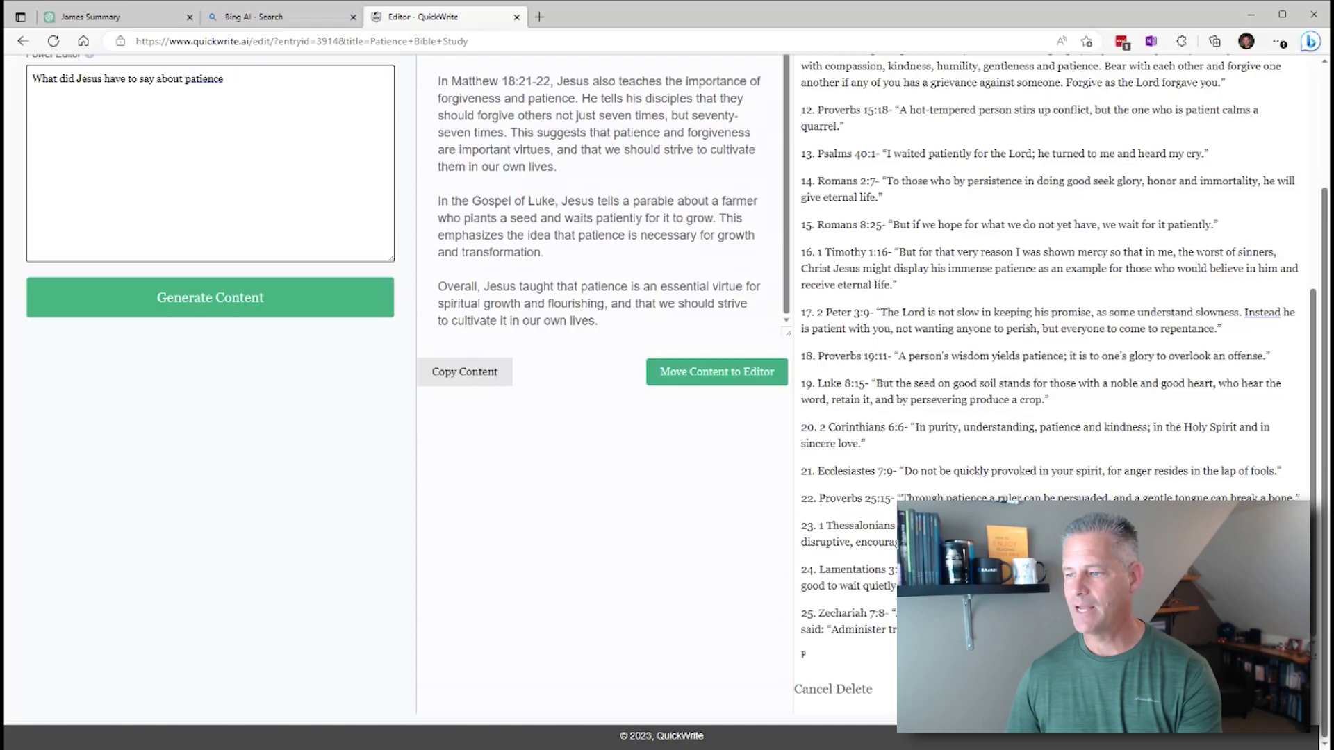
{"action": "key", "text": "Return"}
{"action": "type", "text": "PROMPT:"}
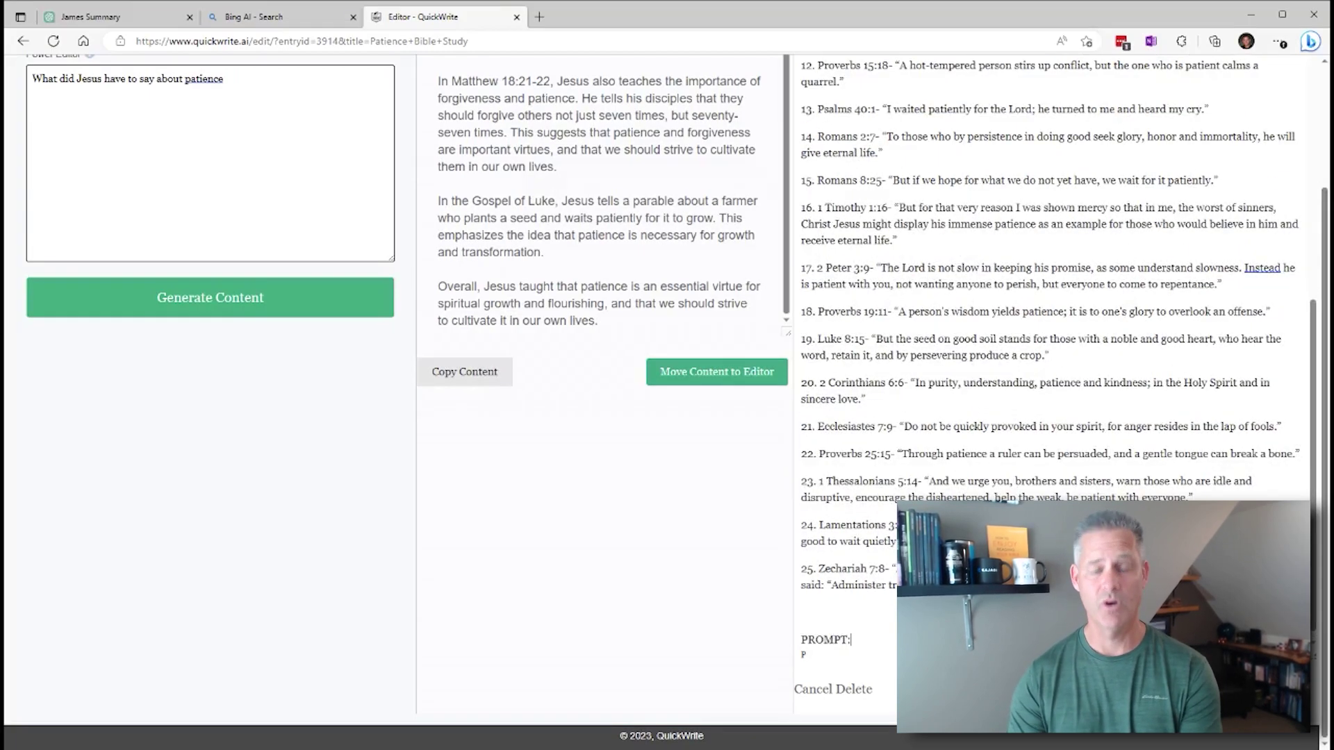
{"action": "key", "text": "ctrl+v"}
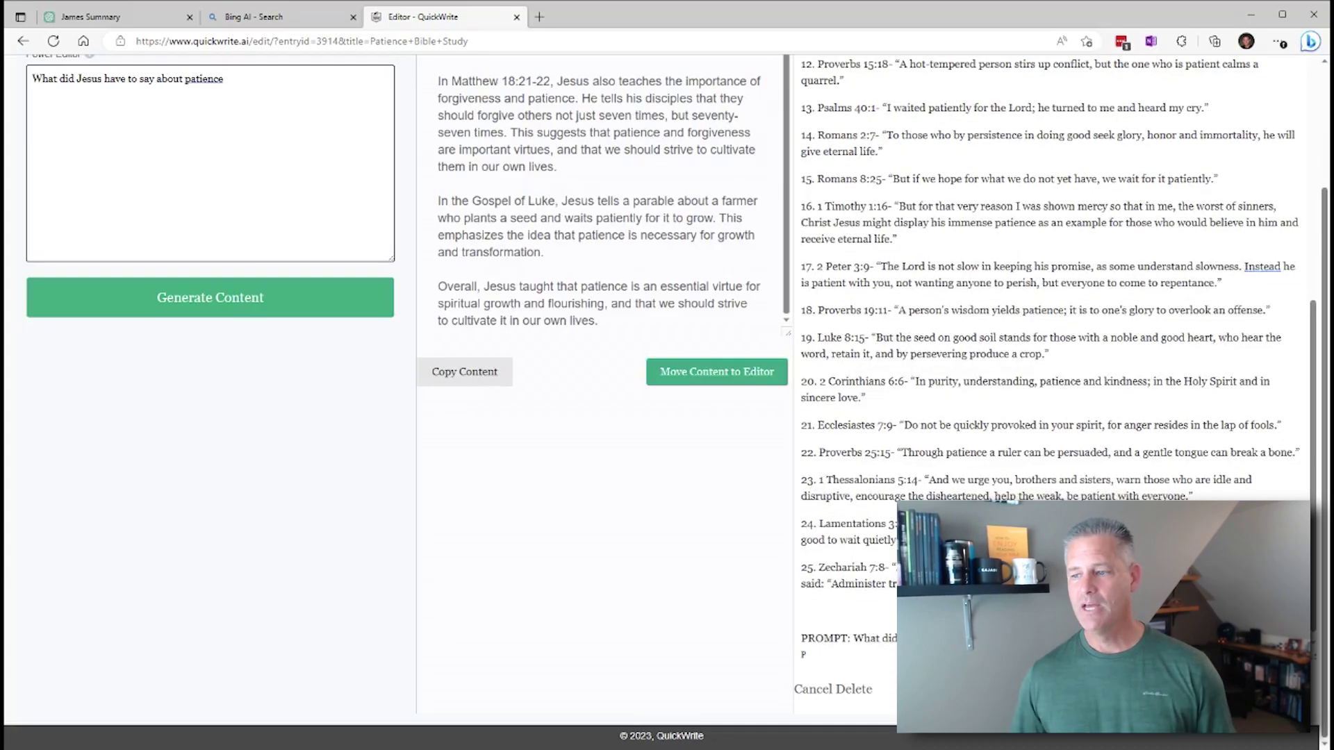
{"action": "key", "text": "Return"}
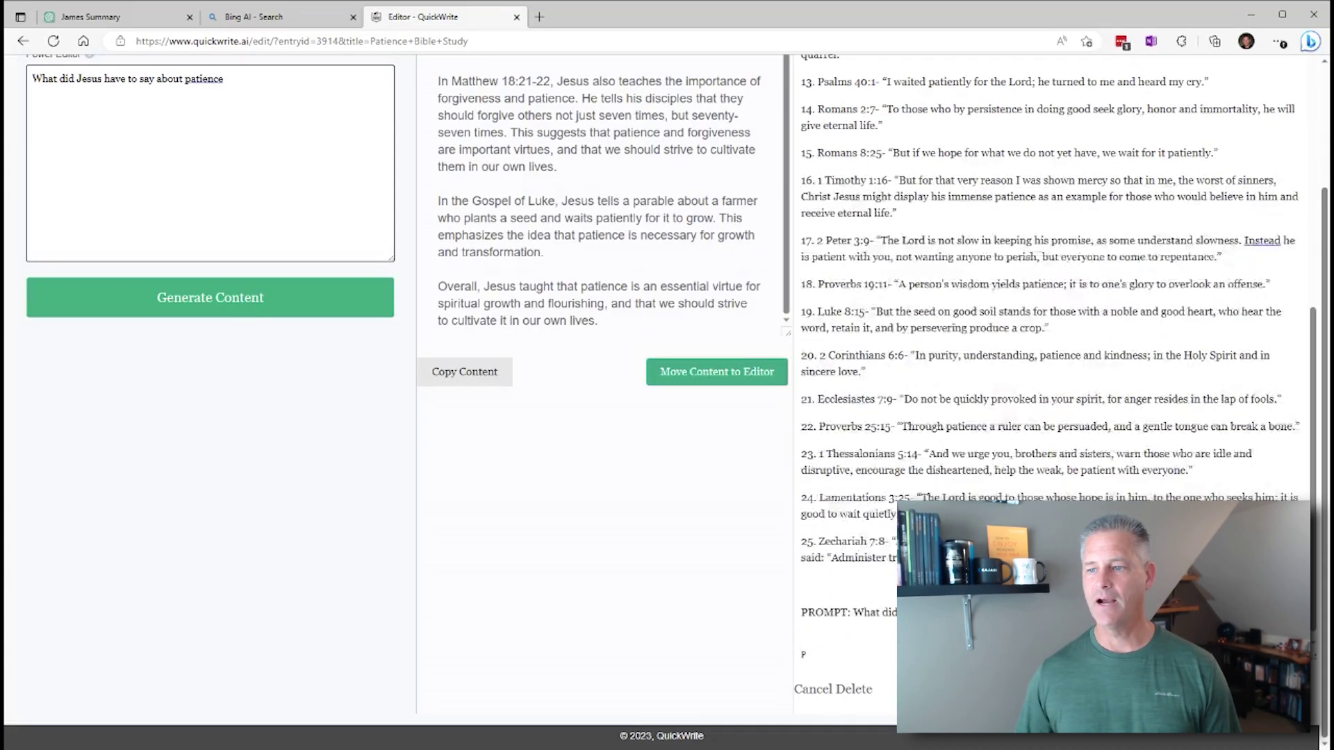
- Append the generated Jesus-on-patience answer below the PROMPT line
{"action": "left_click", "coordinate": [699, 378]}
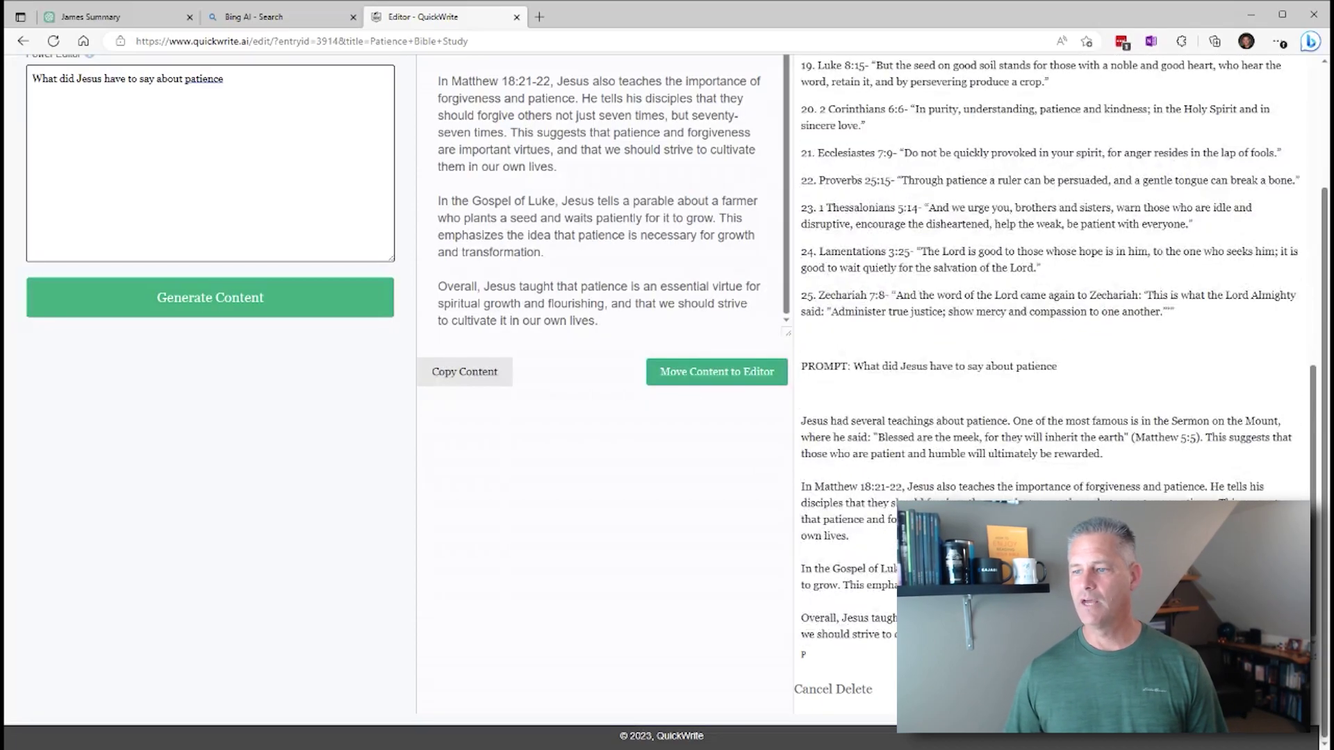
{"action": "scroll", "coordinate": [1055, 348], "scroll_direction": "up", "scroll_amount": 10}
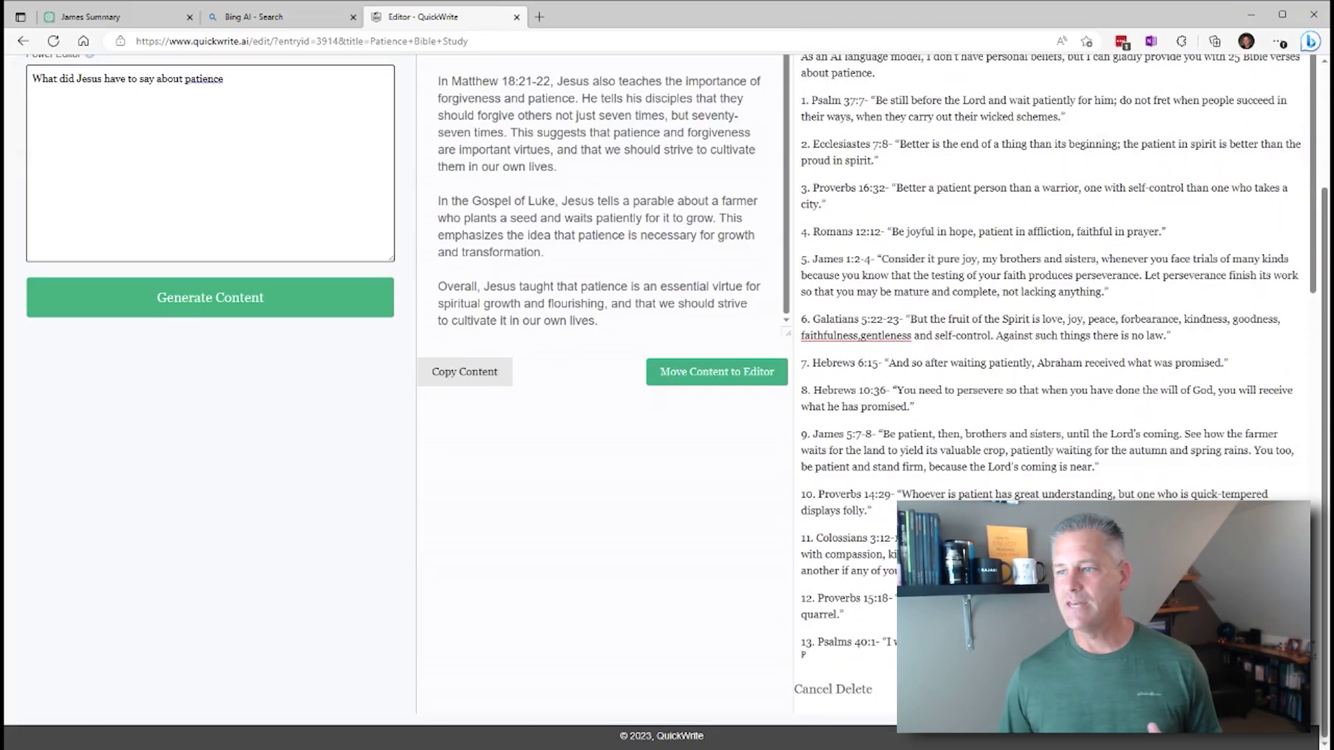
{"action": "scroll", "coordinate": [1056, 347], "scroll_direction": "up", "scroll_amount": 3}
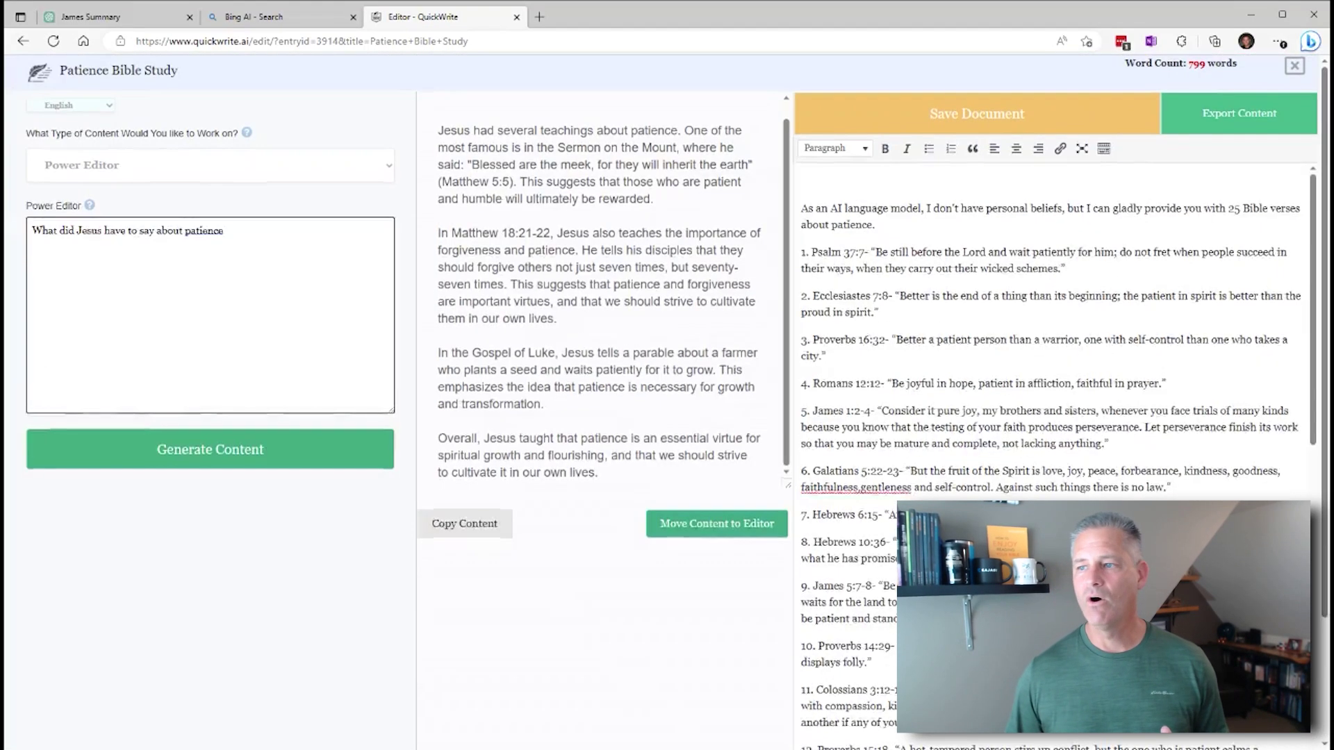
- Save the 799-word document and select the PROMPT line after verse 25
{"action": "left_click", "coordinate": [971, 115]}
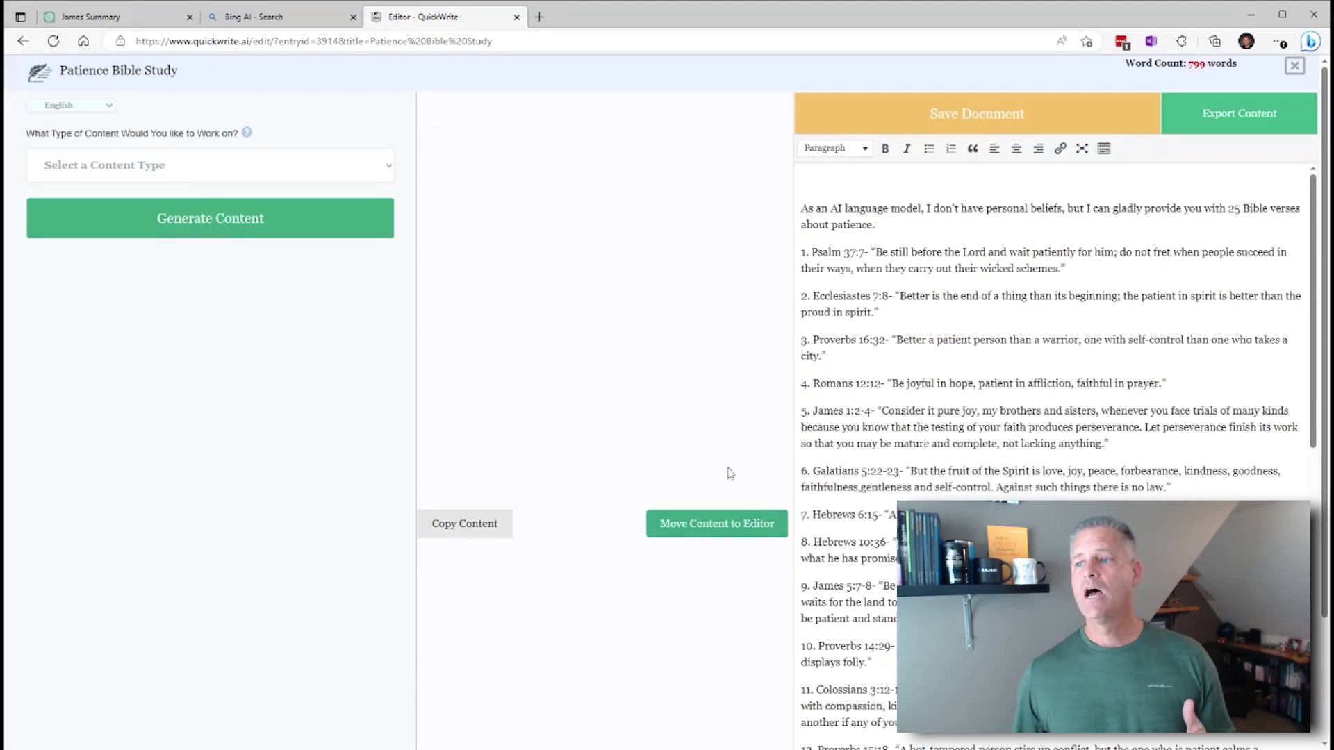
{"action": "scroll", "coordinate": [1056, 458], "scroll_direction": "down", "scroll_amount": 10}
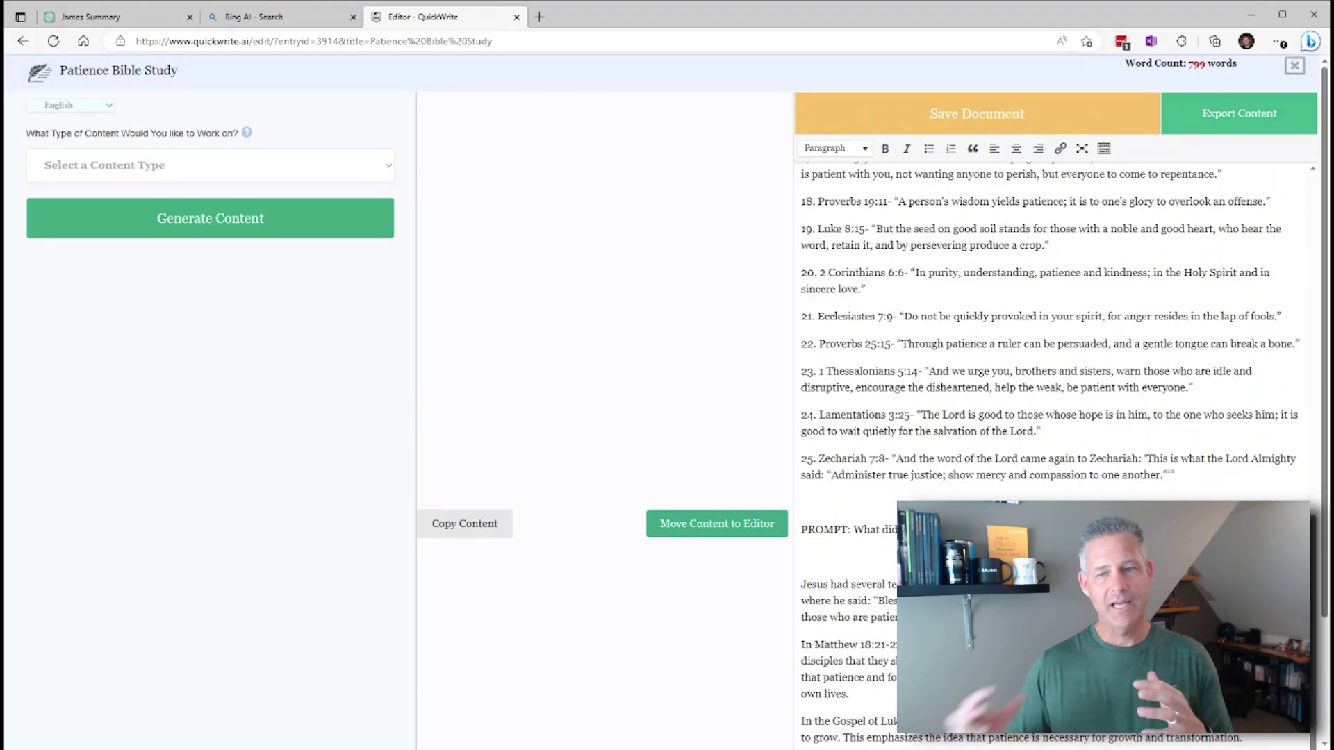
{"action": "triple_click", "coordinate": [973, 530]}
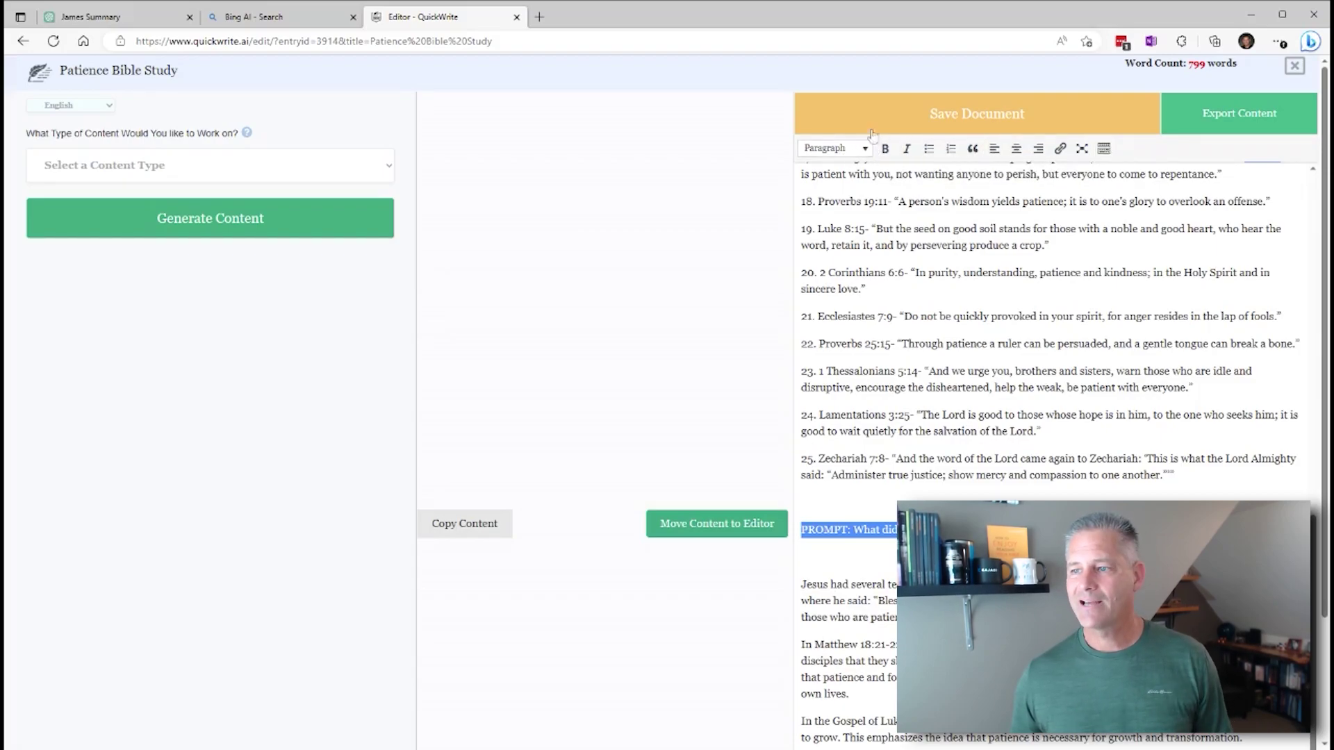
- Format the PROMPT line as Heading 1 and save Patience Bible Study again
{"action": "left_click", "coordinate": [866, 149]}
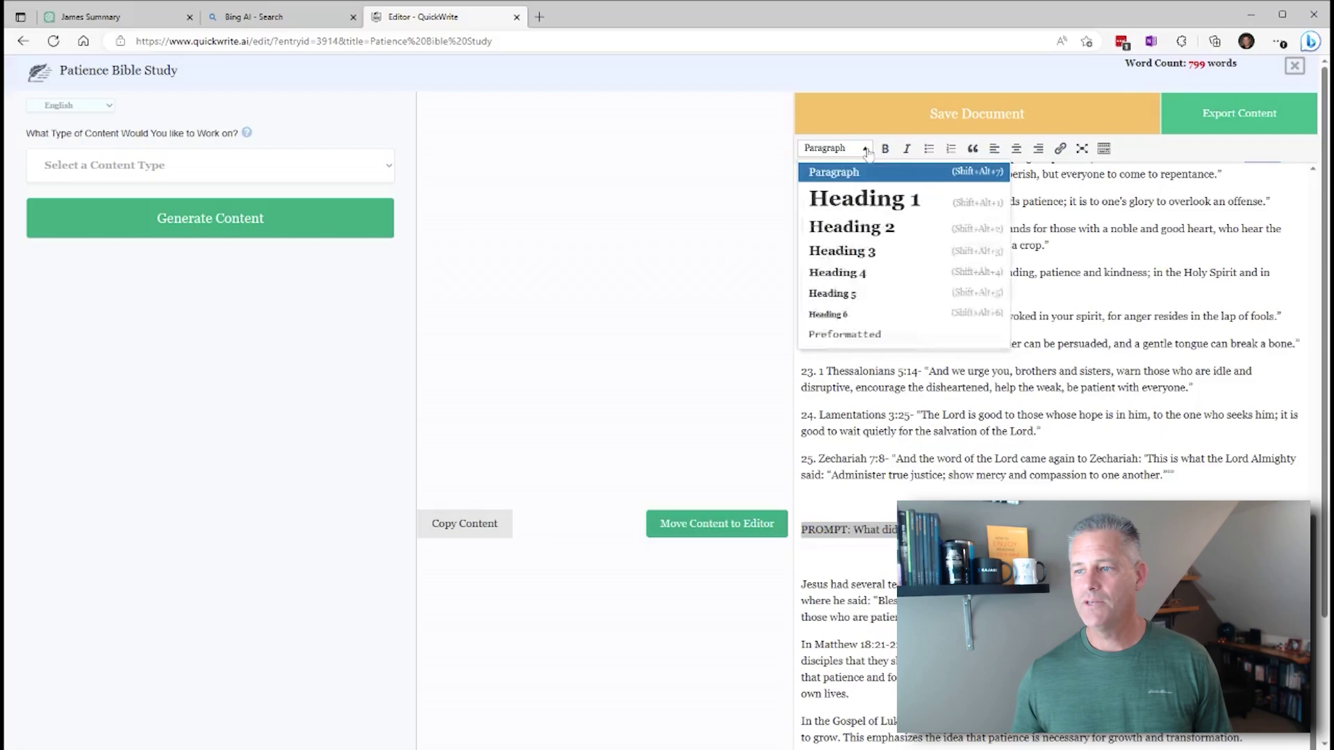
{"action": "left_click", "coordinate": [862, 200]}
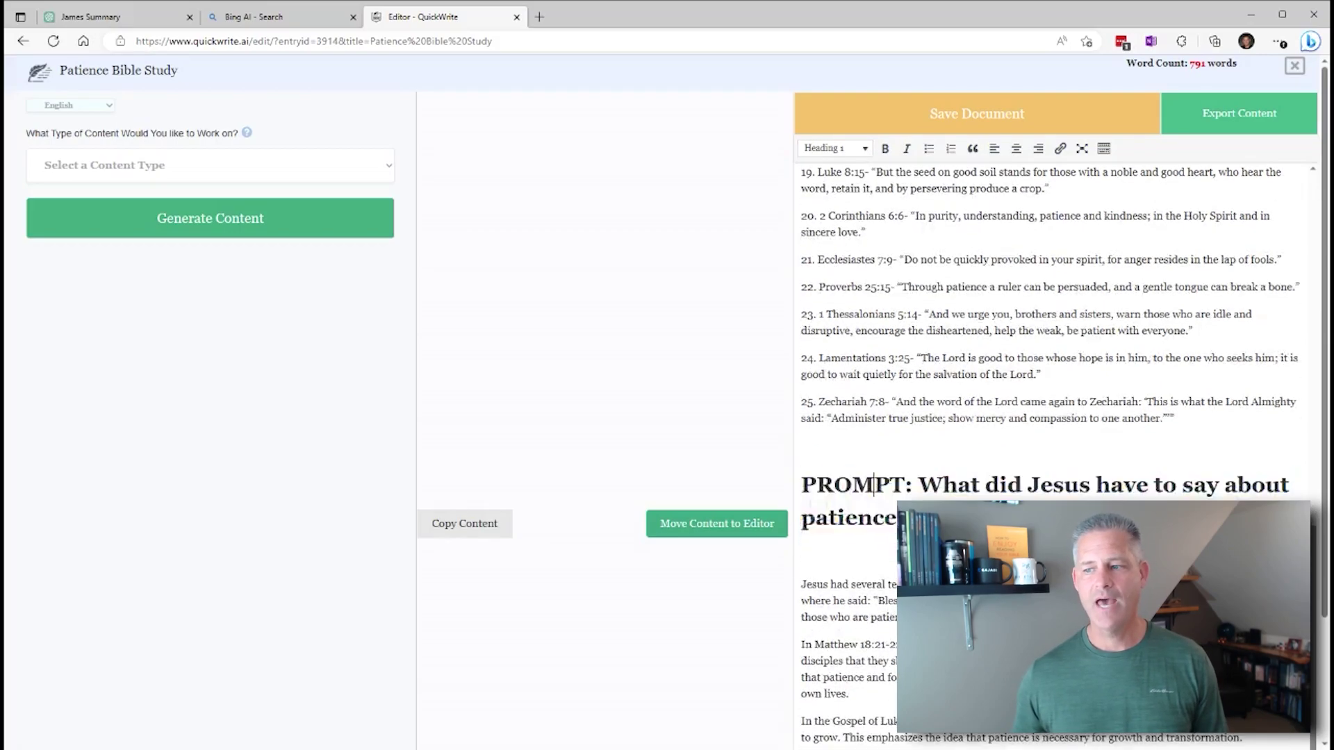
{"action": "scroll", "coordinate": [1052, 417], "scroll_direction": "down", "scroll_amount": 2}
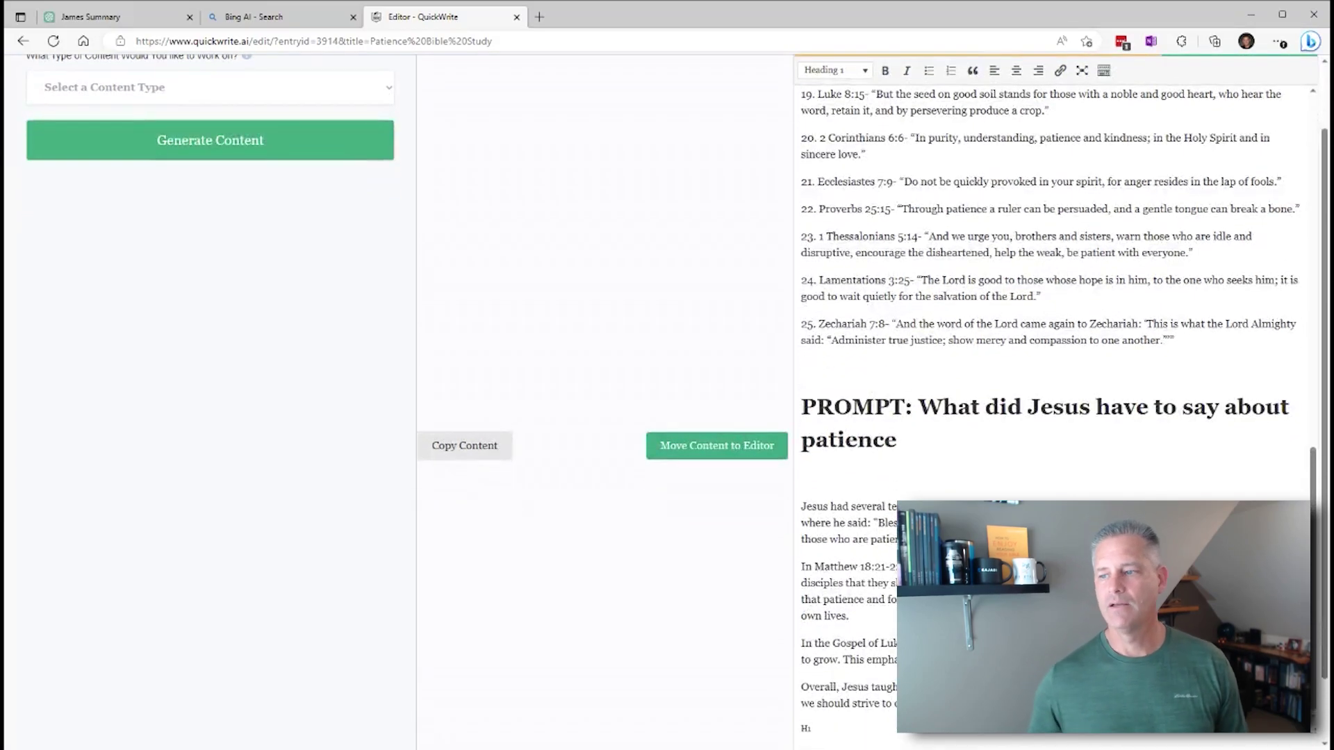
{"action": "scroll", "coordinate": [1052, 417], "scroll_direction": "up", "scroll_amount": 5}
{"action": "scroll", "coordinate": [1052, 417], "scroll_direction": "up", "scroll_amount": 6}
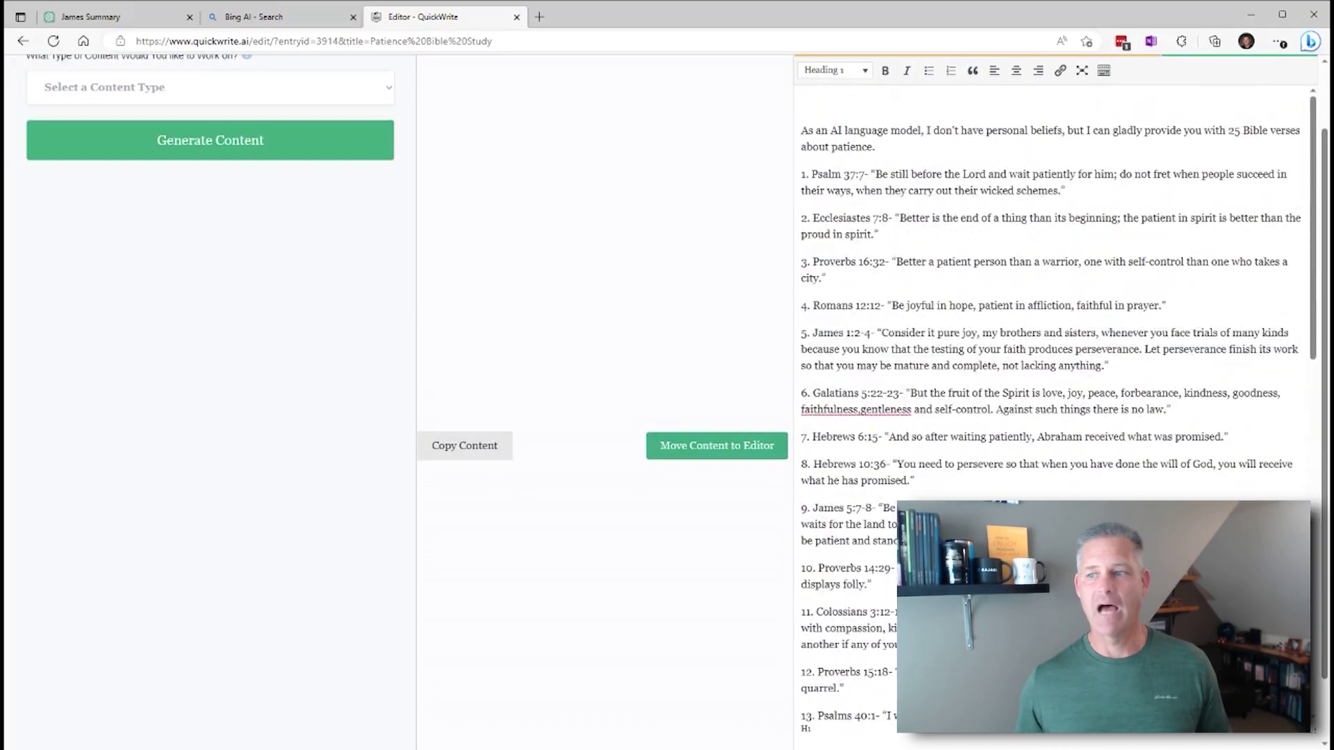
{"action": "scroll", "coordinate": [1052, 278], "scroll_direction": "up", "scroll_amount": 2}
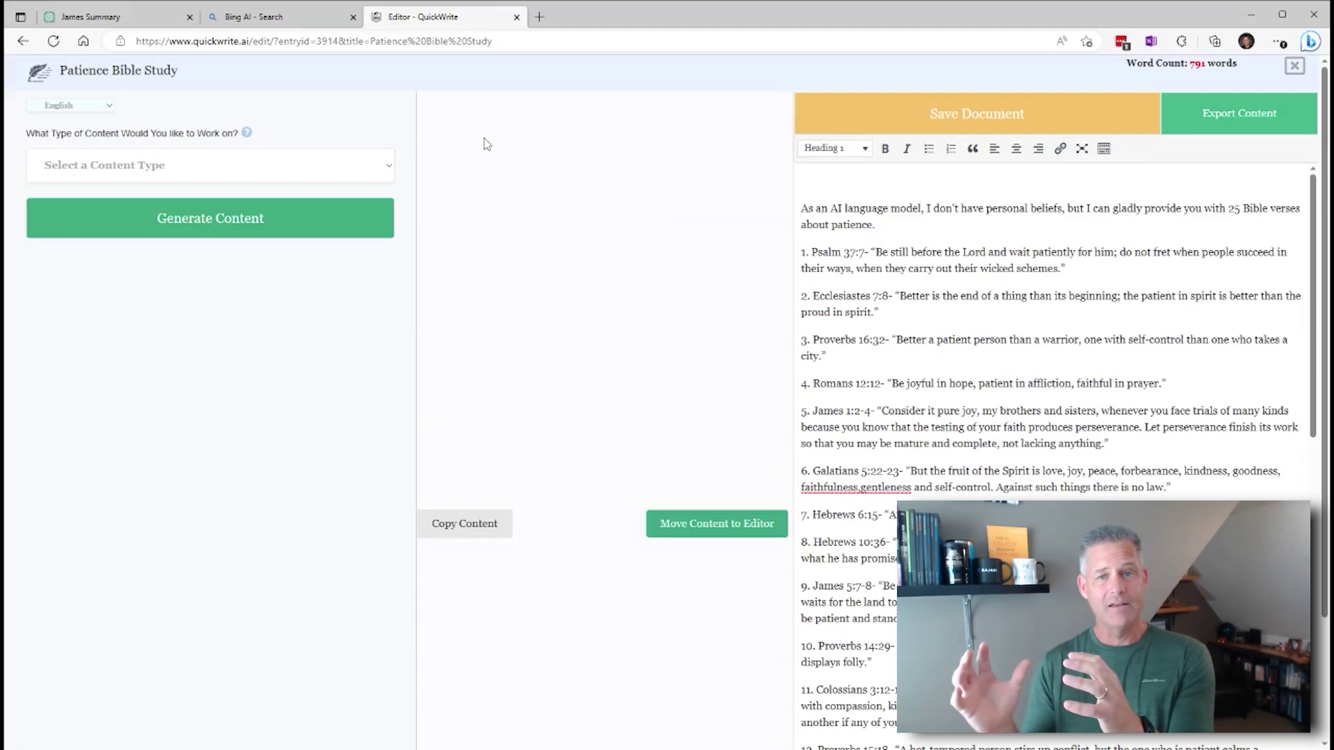
{"action": "left_click", "coordinate": [1005, 118]}
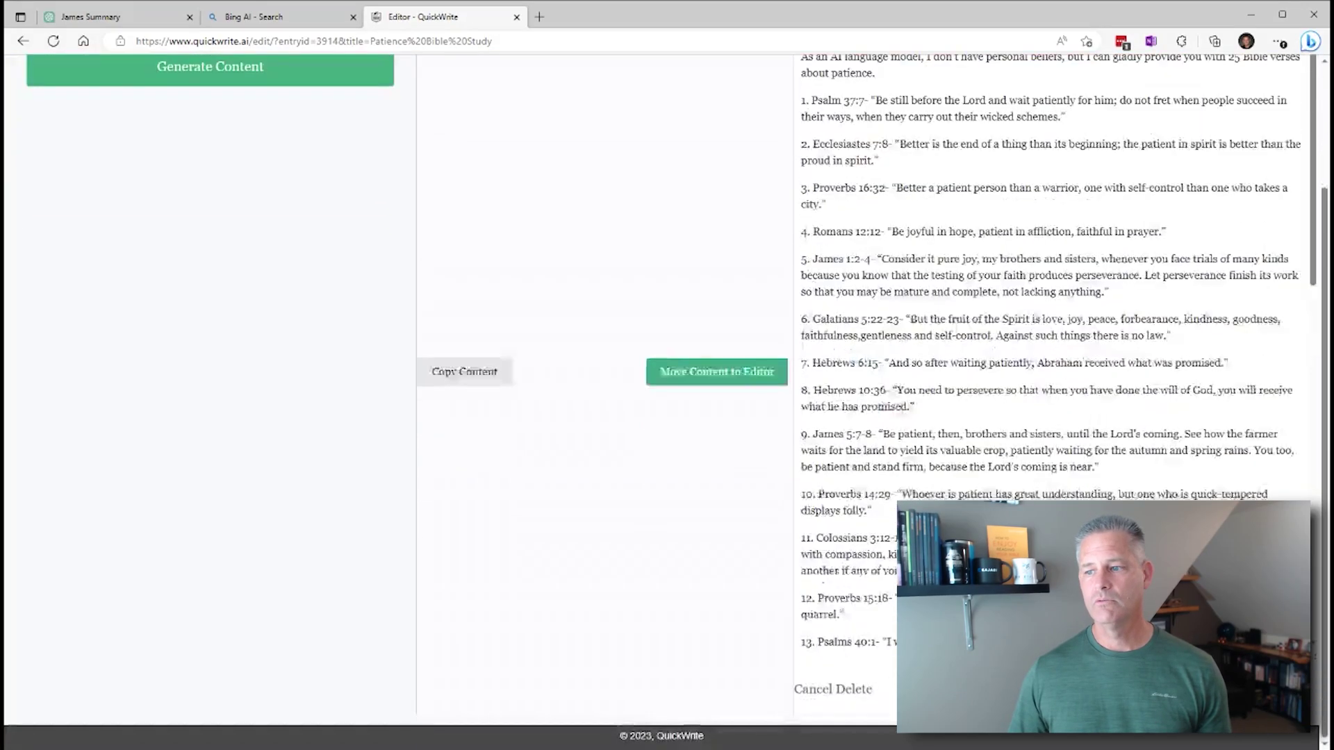
{"action": "scroll", "coordinate": [1020, 339], "scroll_direction": "down", "scroll_amount": 15}
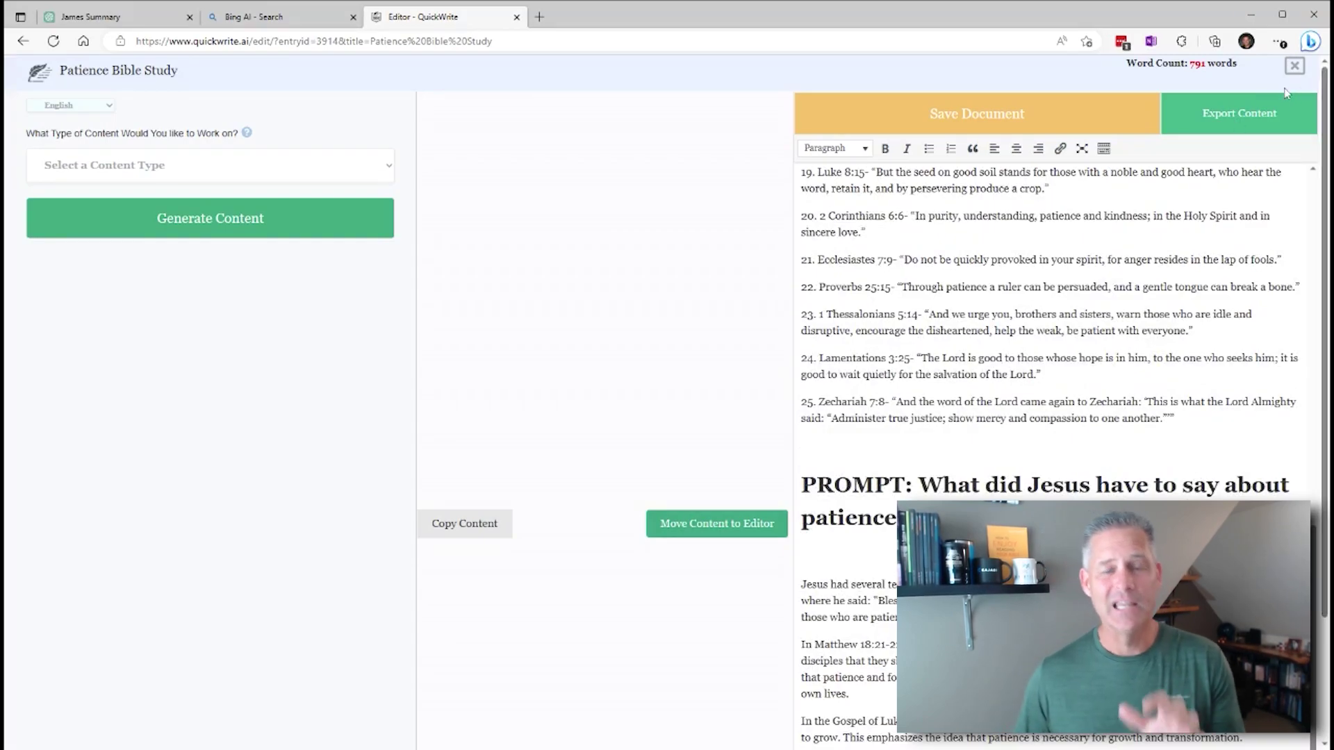
- Close Patience Bible Study to return to the Document Manager's list of five documents
{"action": "left_click", "coordinate": [1293, 66]}
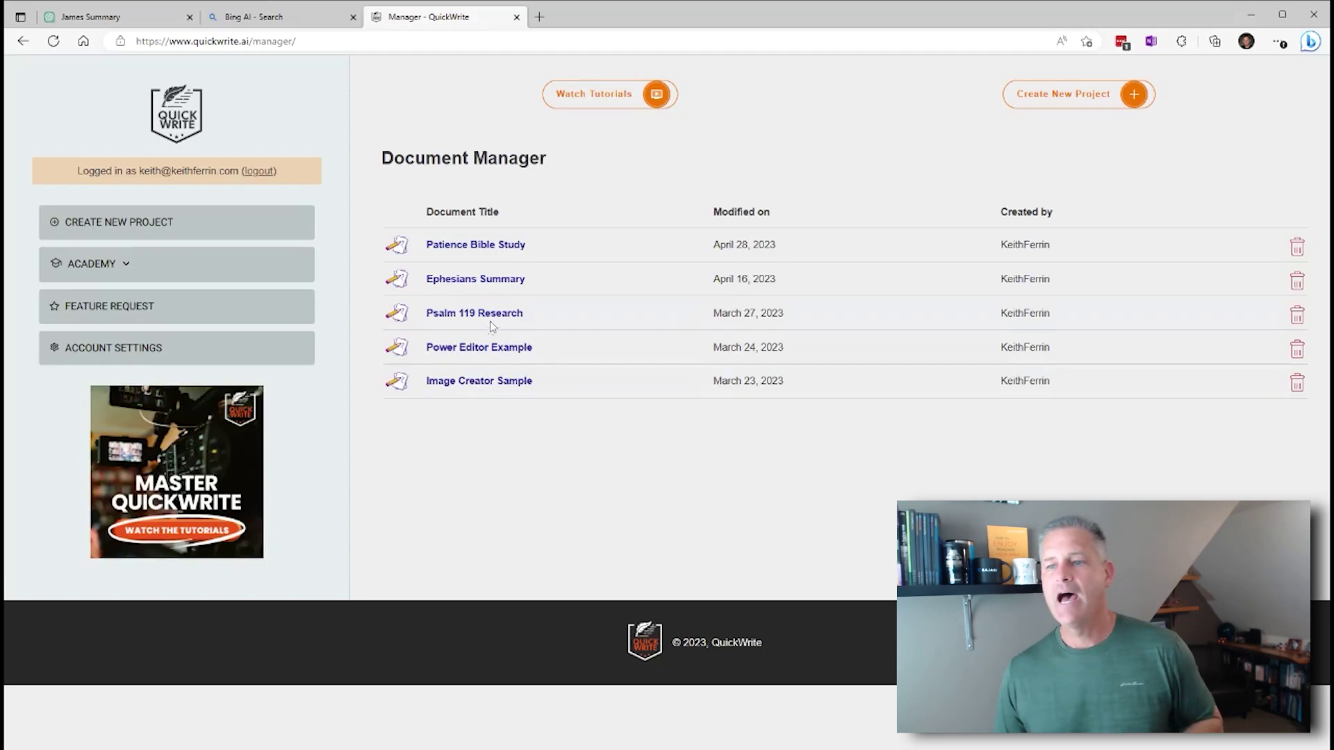
- Reopen the 'Patience Bible Study' document from the Document Manager list
{"action": "left_click", "coordinate": [468, 246]}
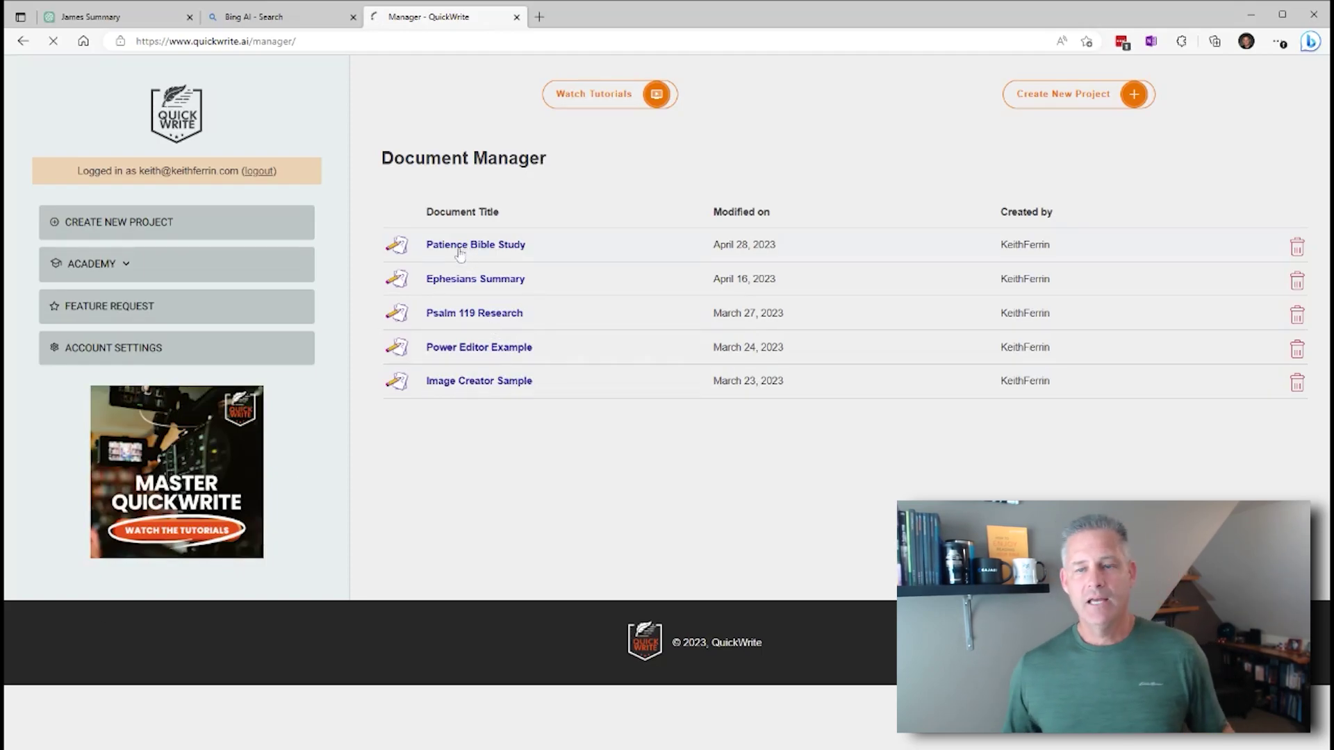